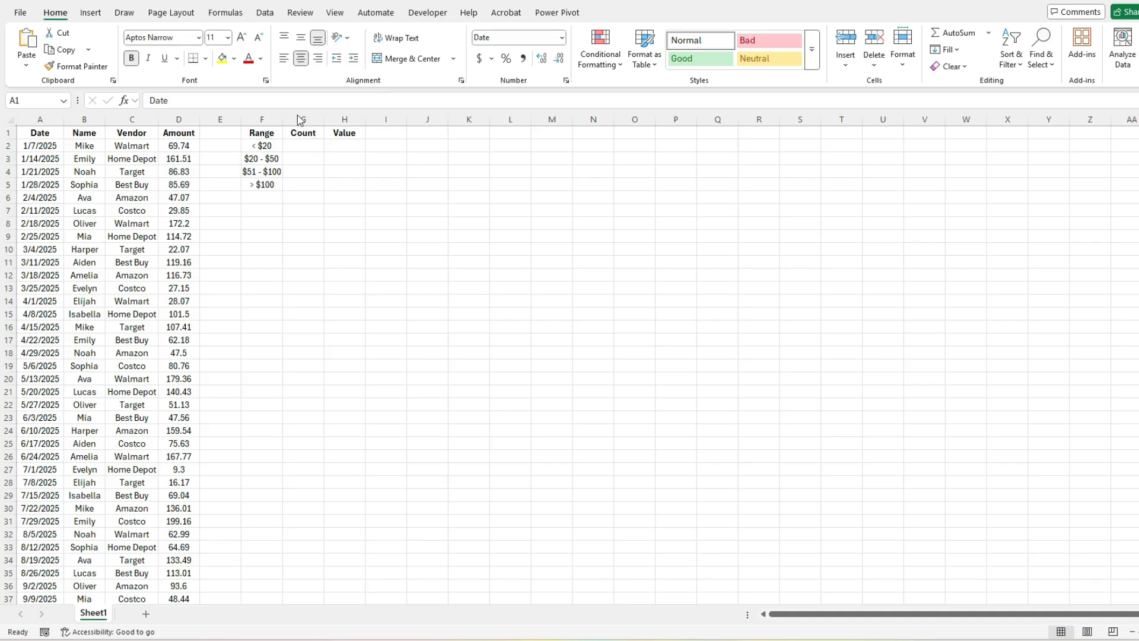
Insert a new column before the Count column and enter the header "Criteria" in G1
right_click(299, 119)
left_click(333, 243)
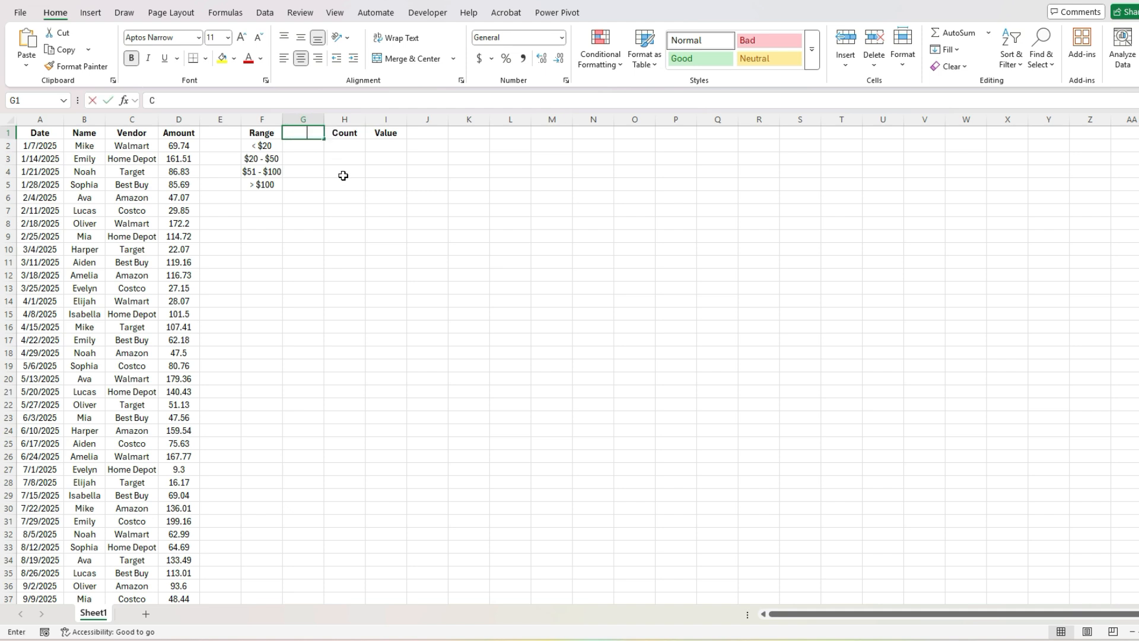
type("Criteria")
key("Return")
Enter the criteria values 20, 51 and 100 in cells G3 to G5
key("Down")
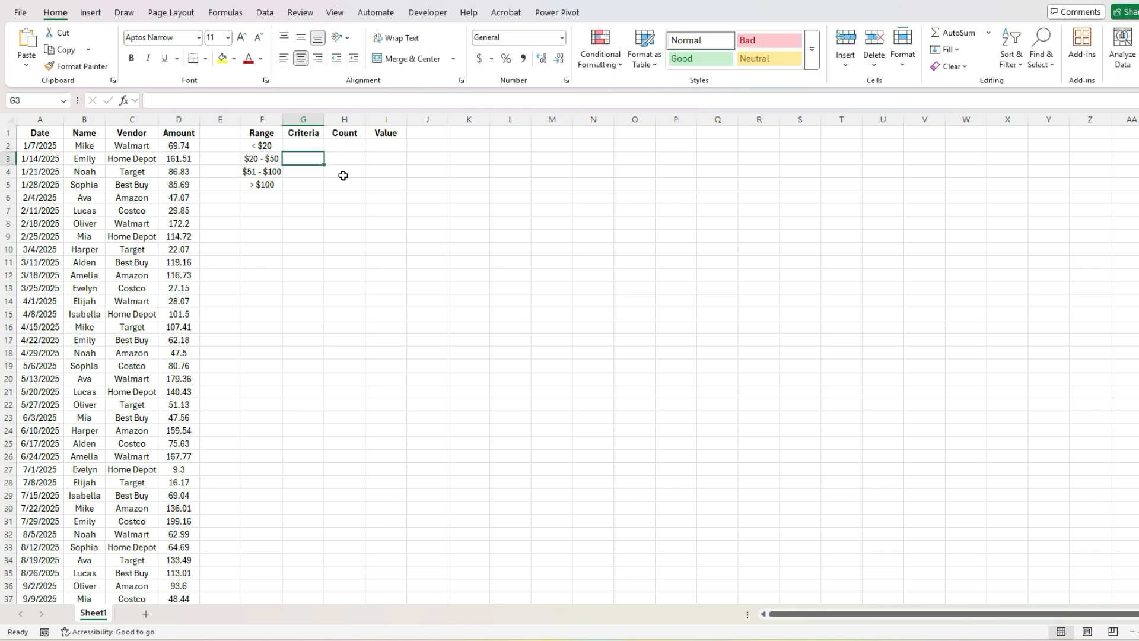
type("20")
key("Return")
type("51")
key("Return")
type("100")
key("Return")
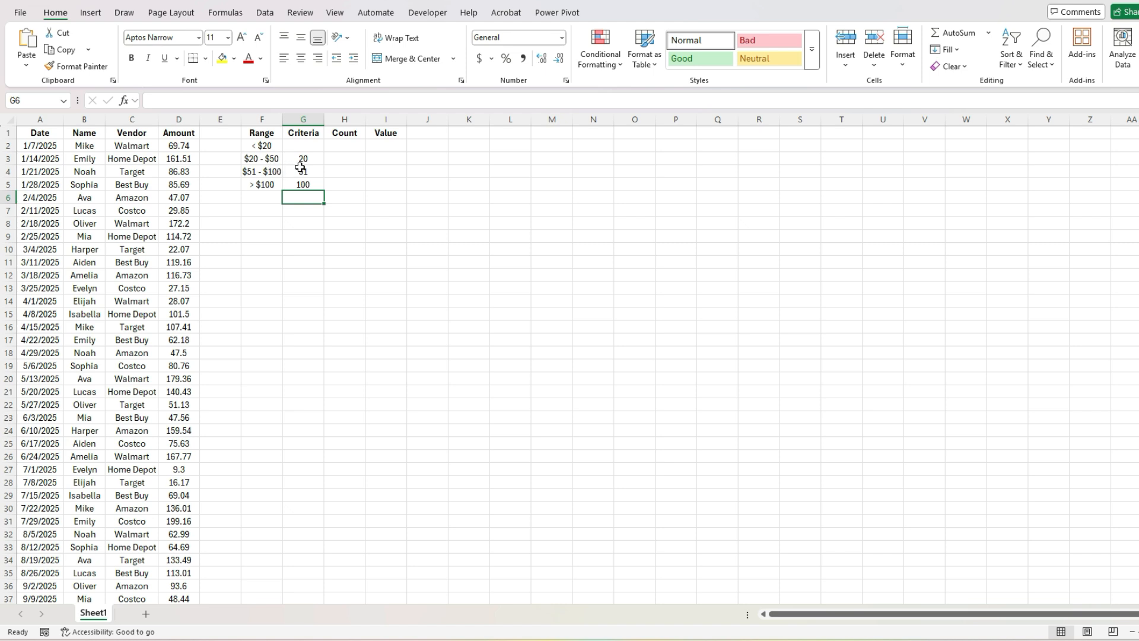
Count the amounts below the G3 criterion by entering =COUNTIF(D:D,"<"&G3) in H2
left_click(356, 150)
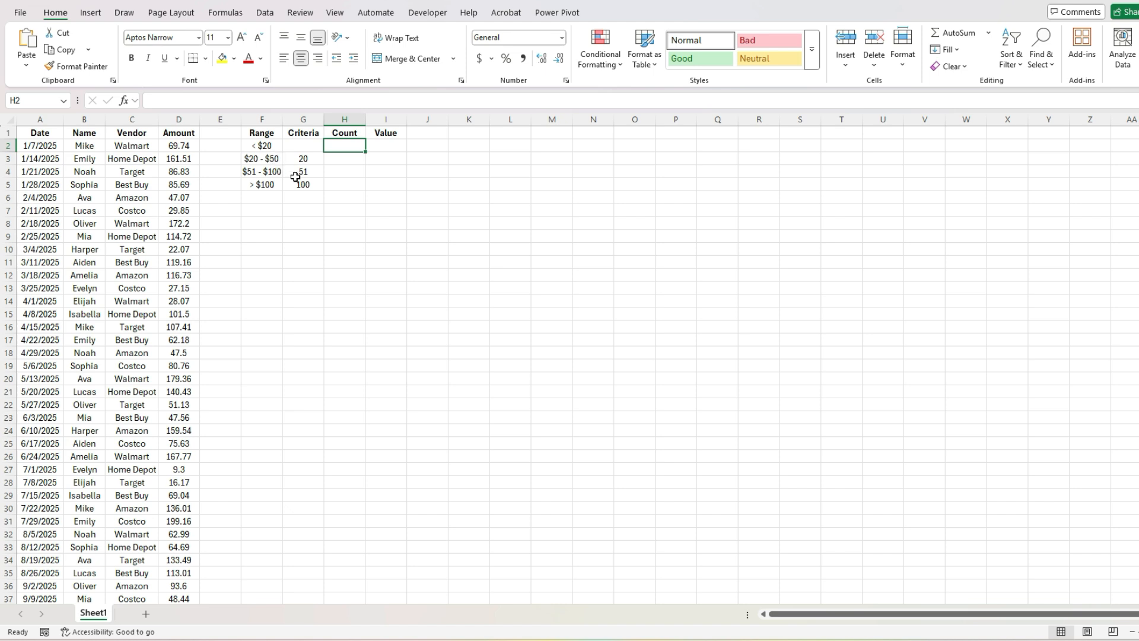
type("=counti")
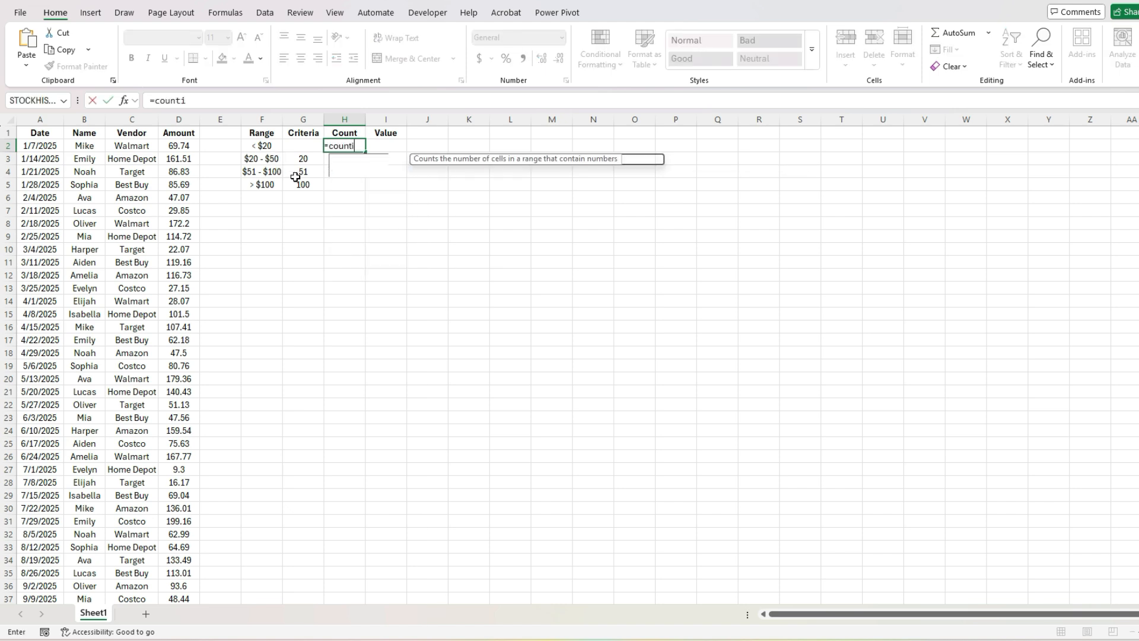
type("f(")
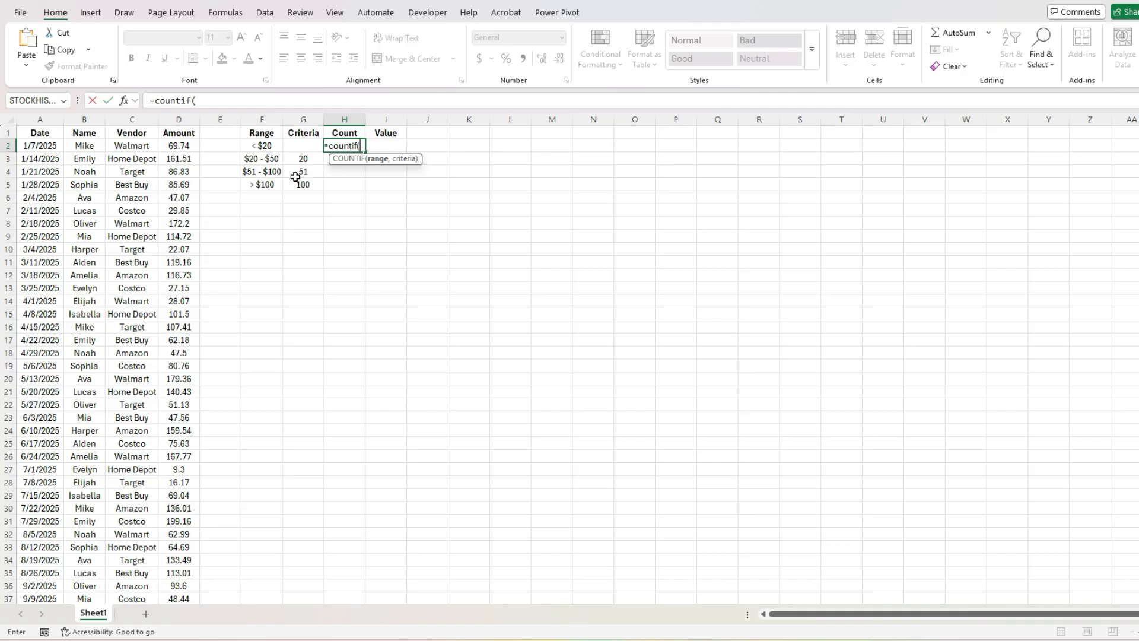
left_click(185, 120)
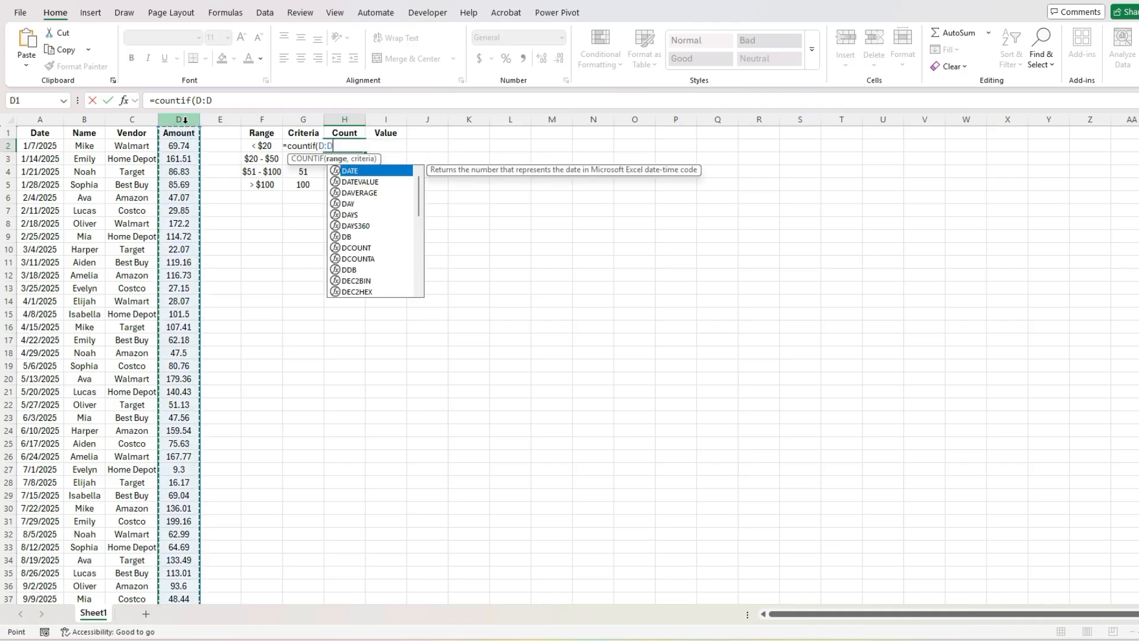
type(",")
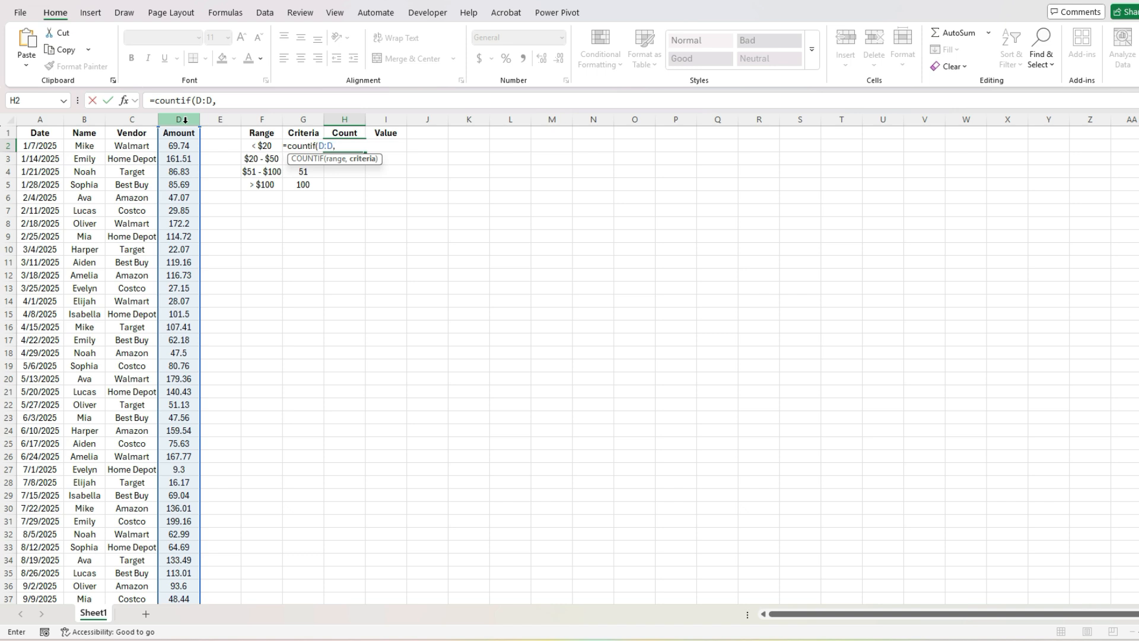
type("\"<\"&")
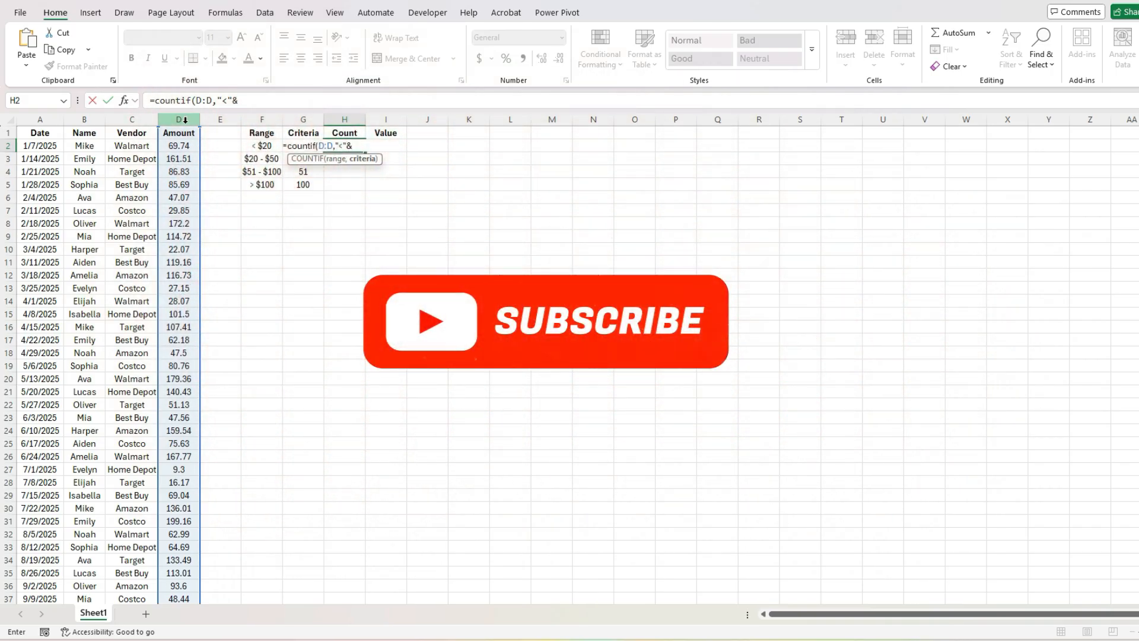
left_click(261, 157)
left_click(298, 159)
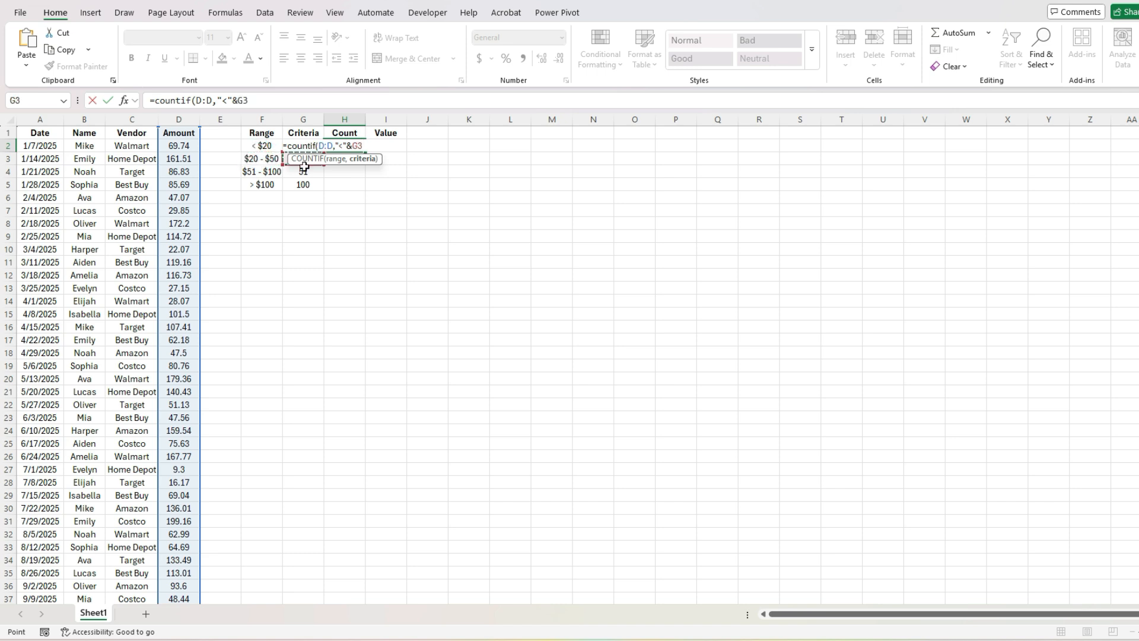
left_click(261, 100)
type(")")
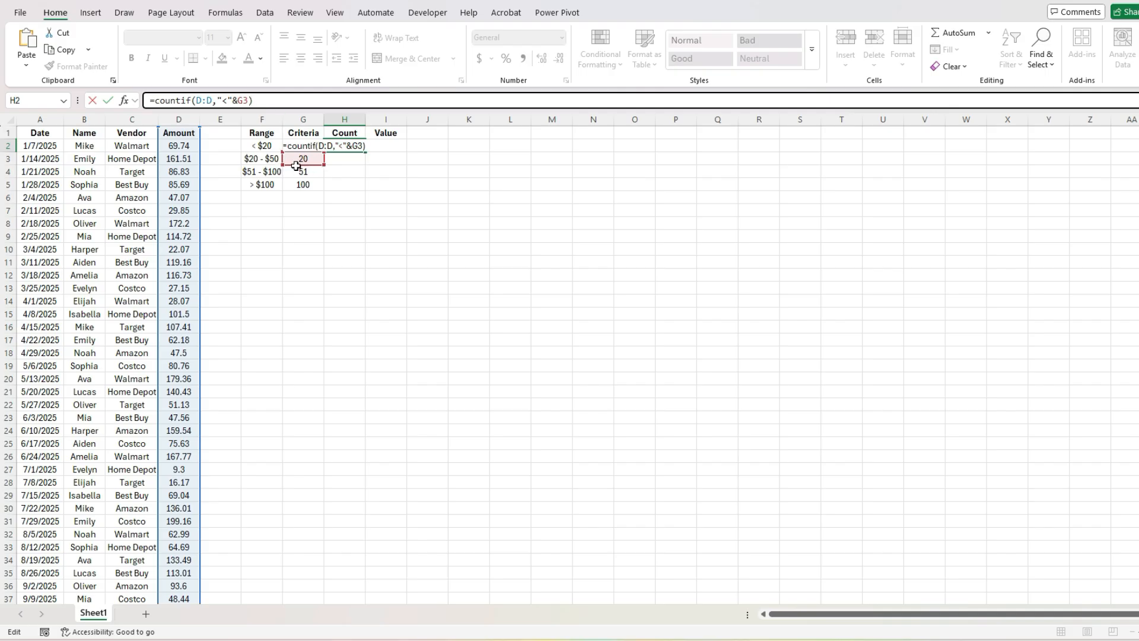
key("ctrl+Return")
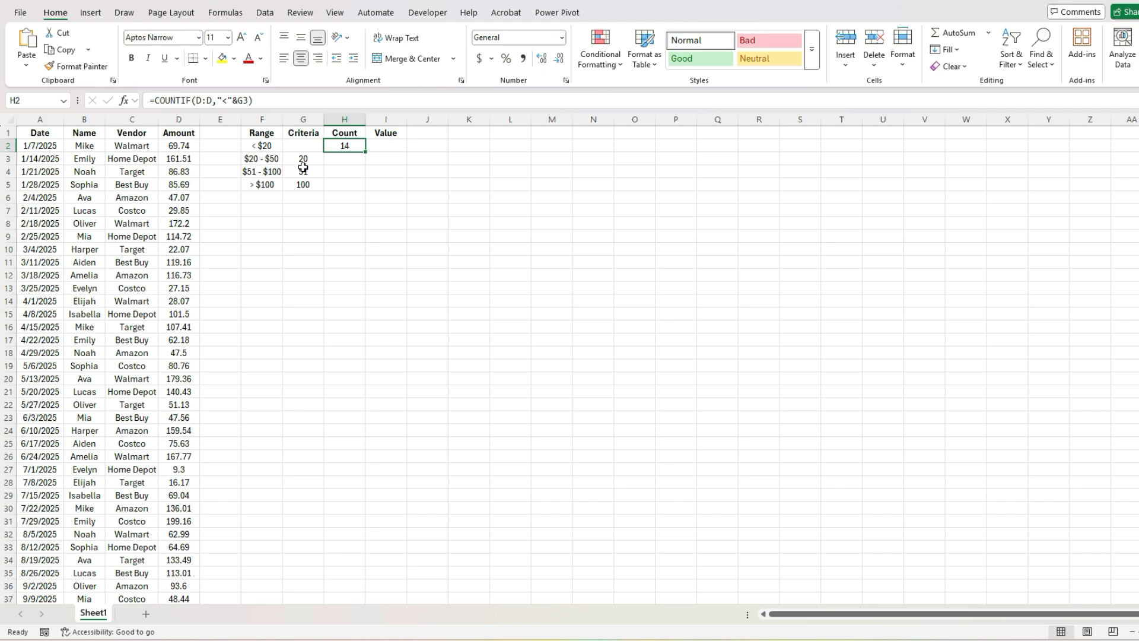
Copy the COUNTIF formula from H2 into I2 and change its function to SUMIF, giving =SUMIF(D:D,"<"&G3)
left_click(278, 99)
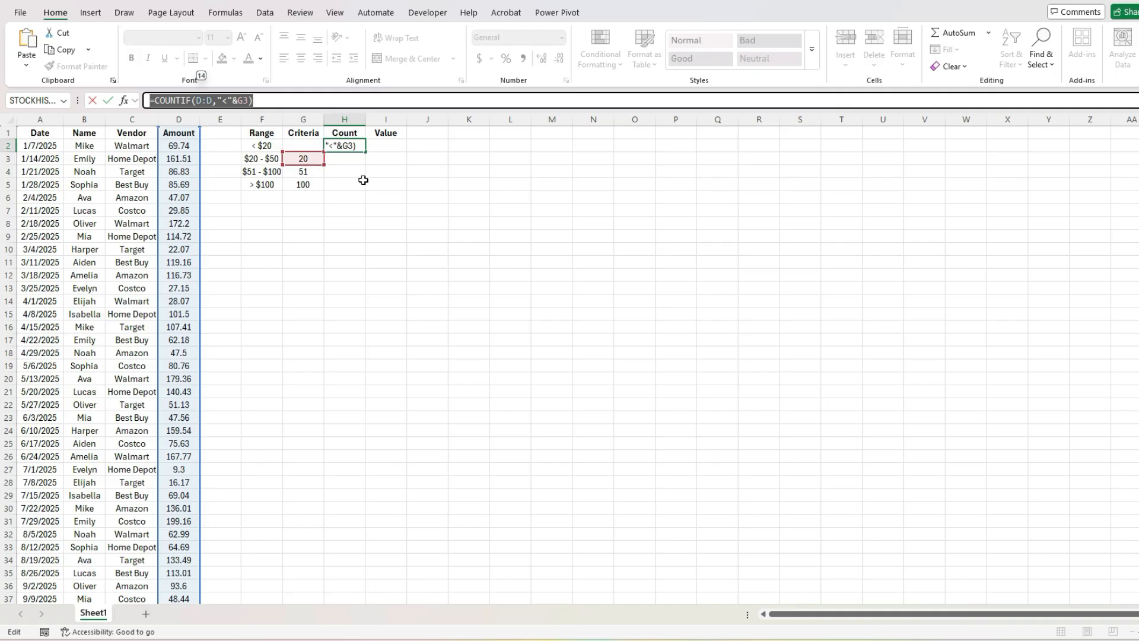
key("Escape")
left_click(393, 142)
left_click(185, 101)
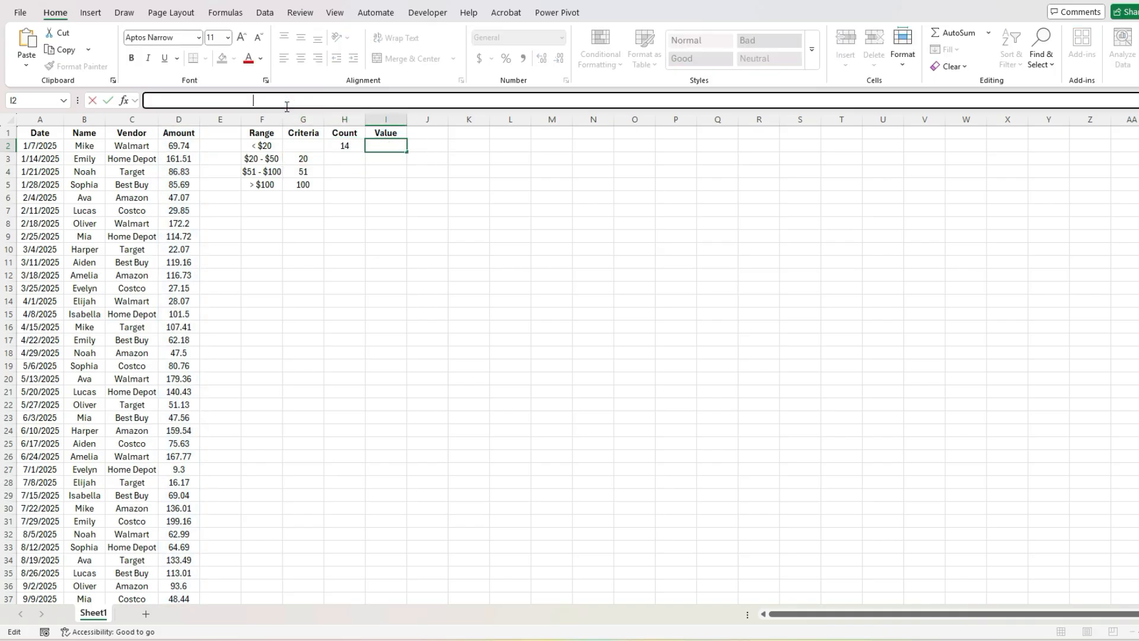
type("=COUNTIF(D:D,\"<\"&G3)")
double_click(185, 100)
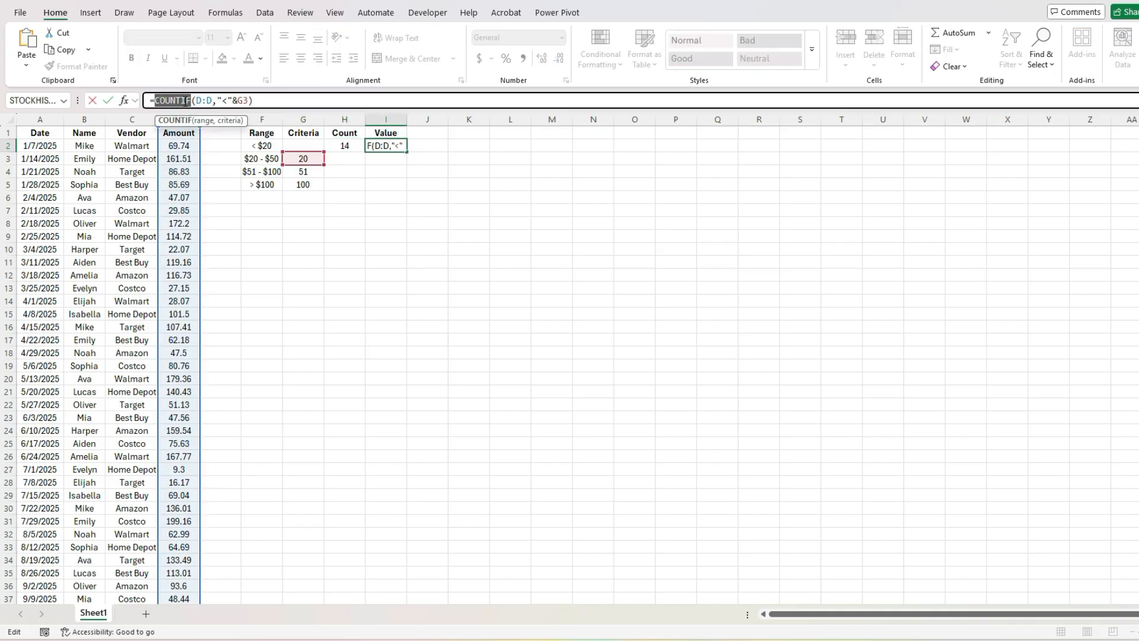
type("SUMIF")
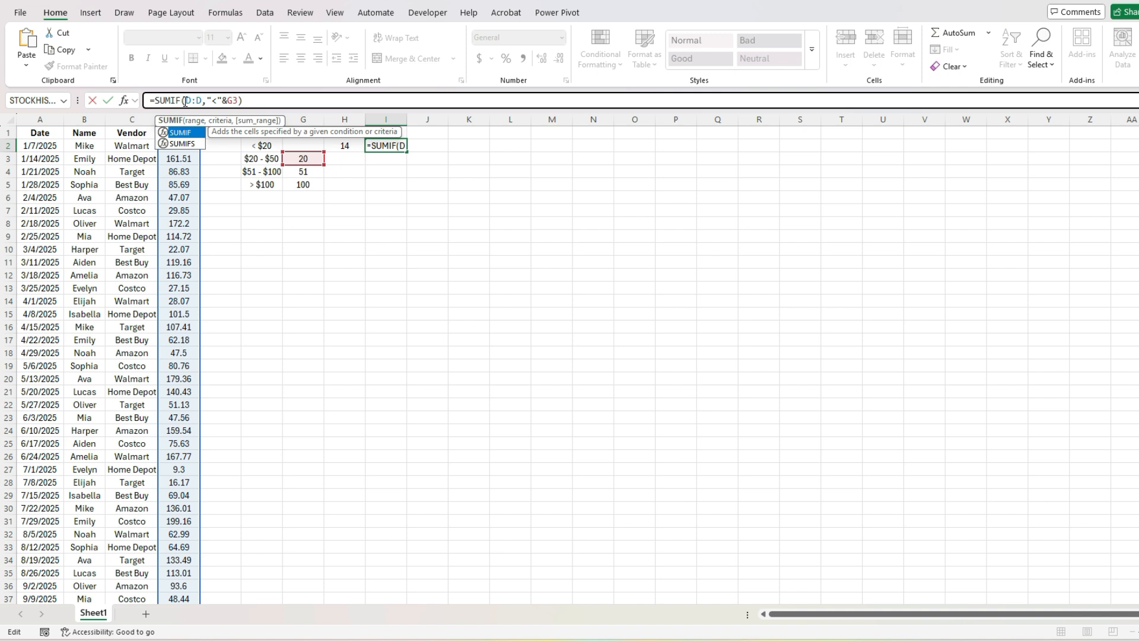
key("Return")
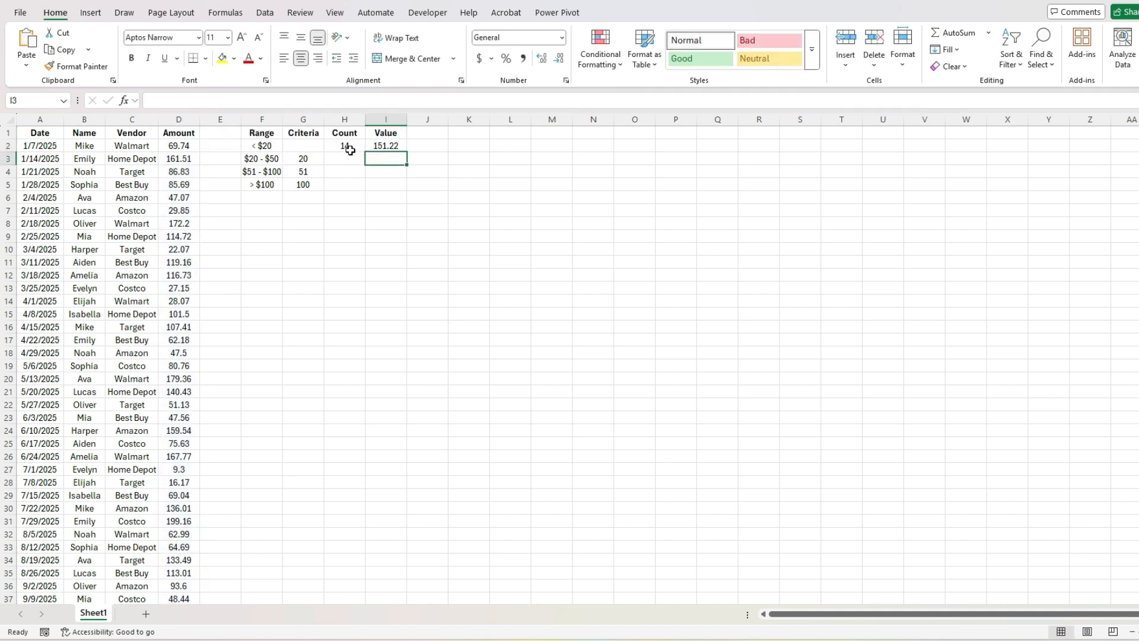
left_click(392, 145)
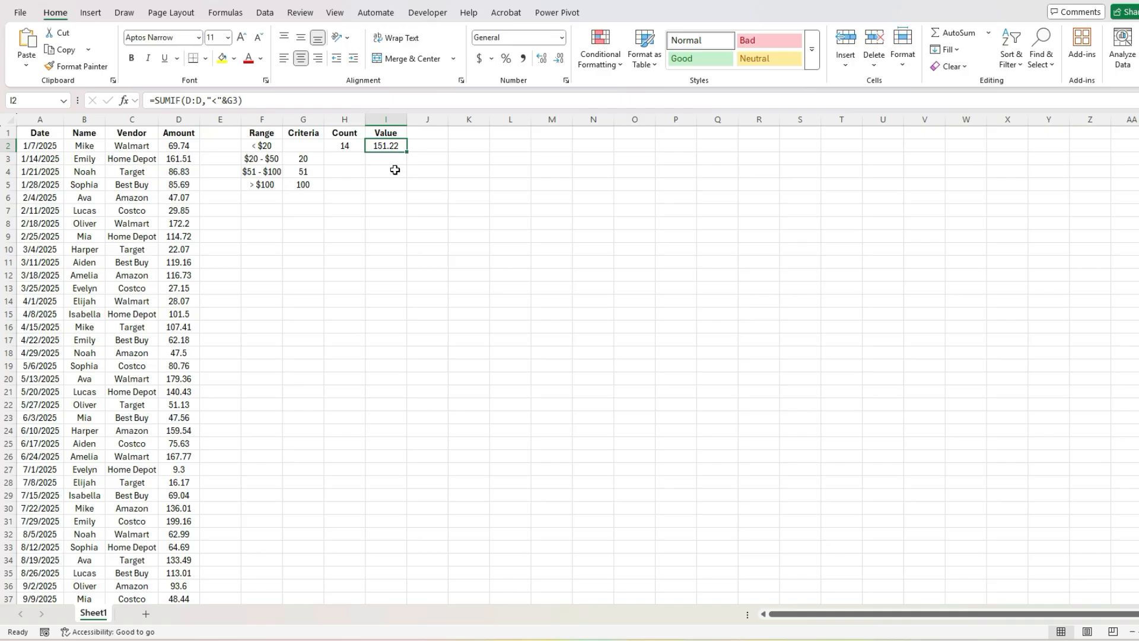
Turn on filtering for the transaction data and filter the Amount column to values less than 20
left_click(144, 173)
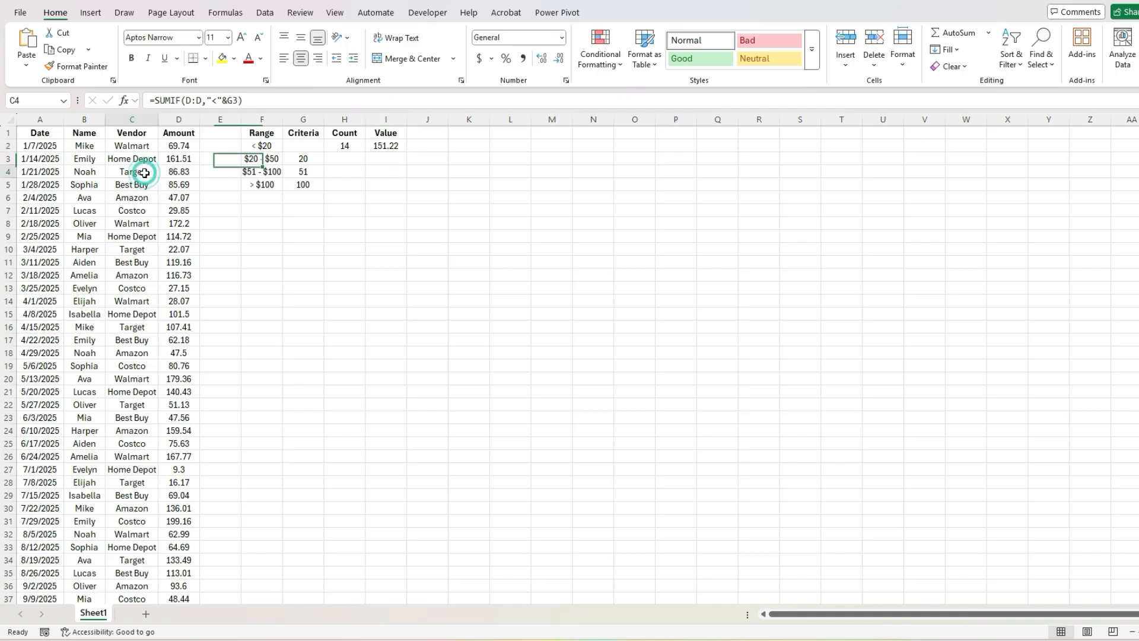
left_click(267, 21)
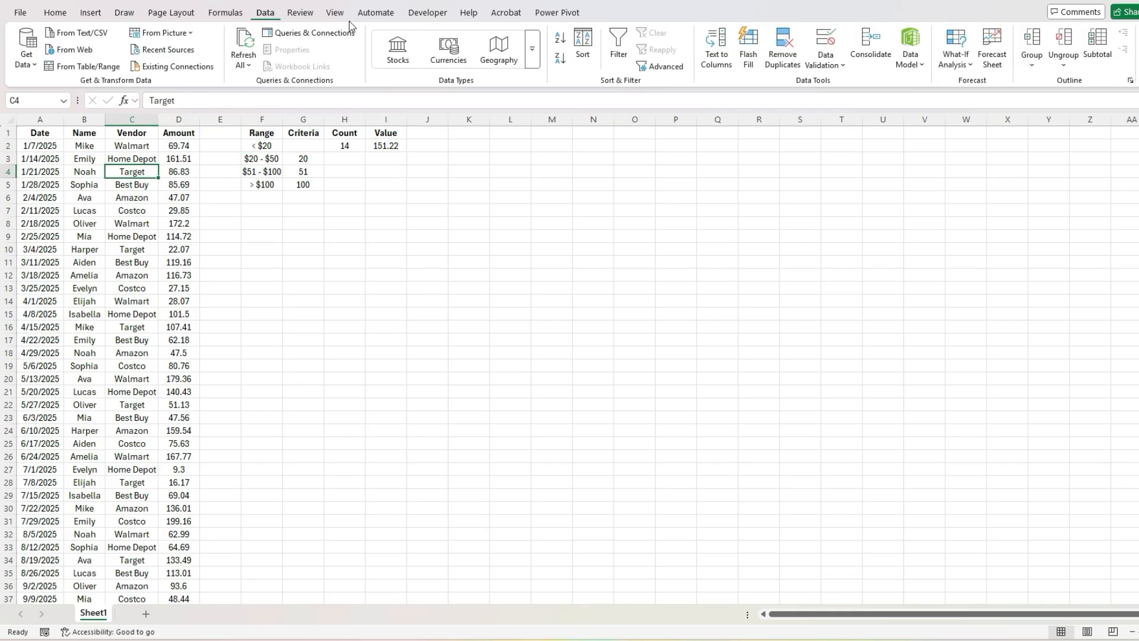
left_click(618, 47)
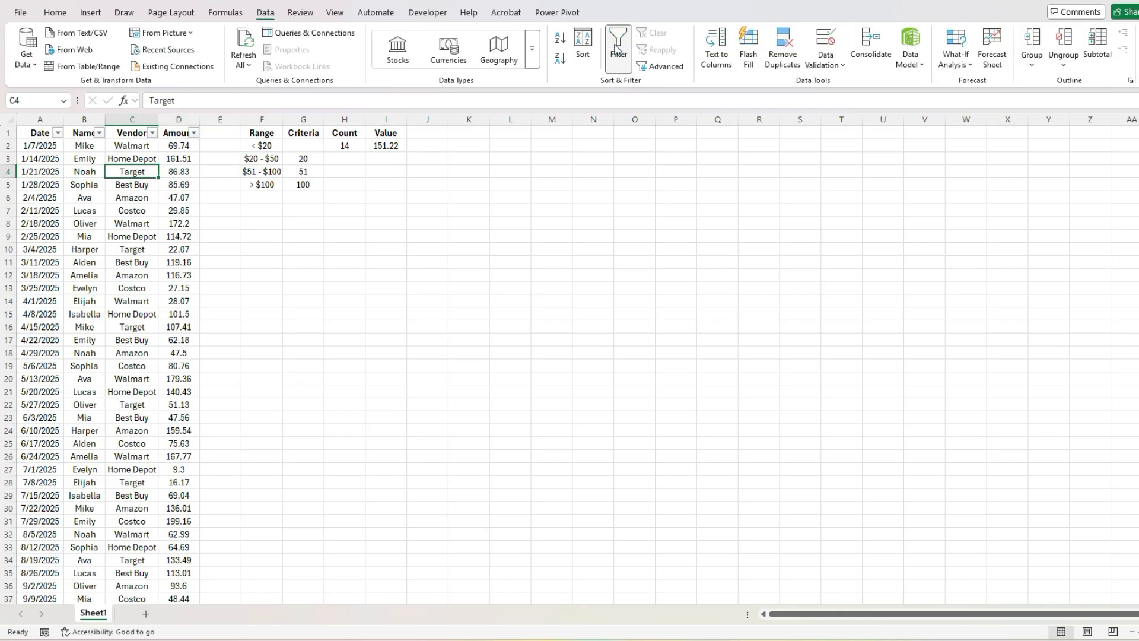
left_click(194, 132)
left_click(147, 273)
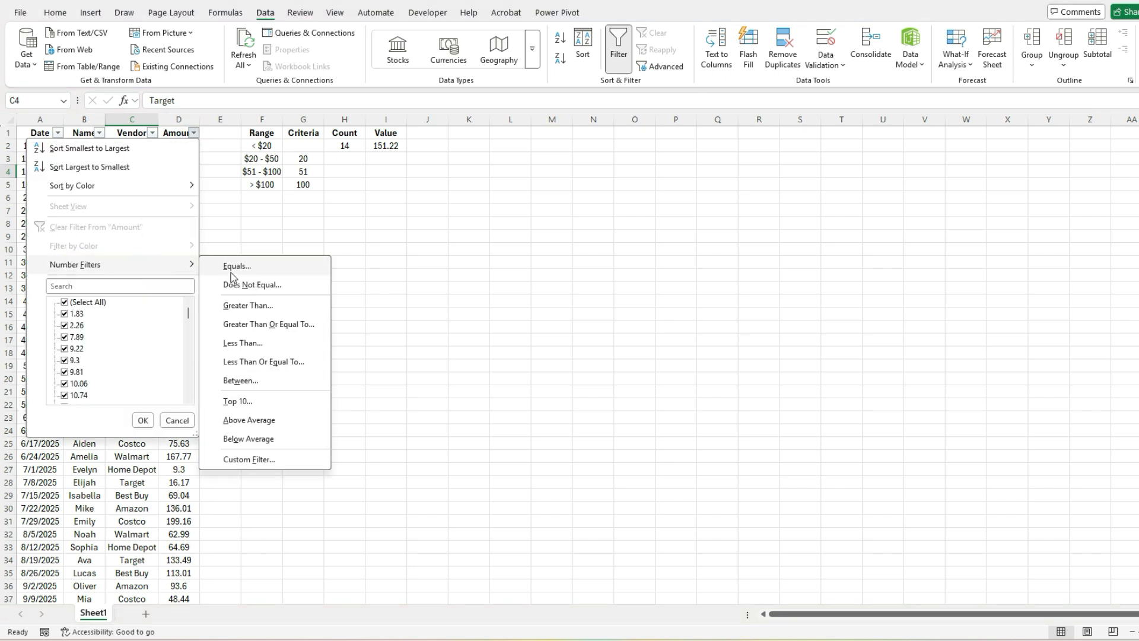
left_click(258, 349)
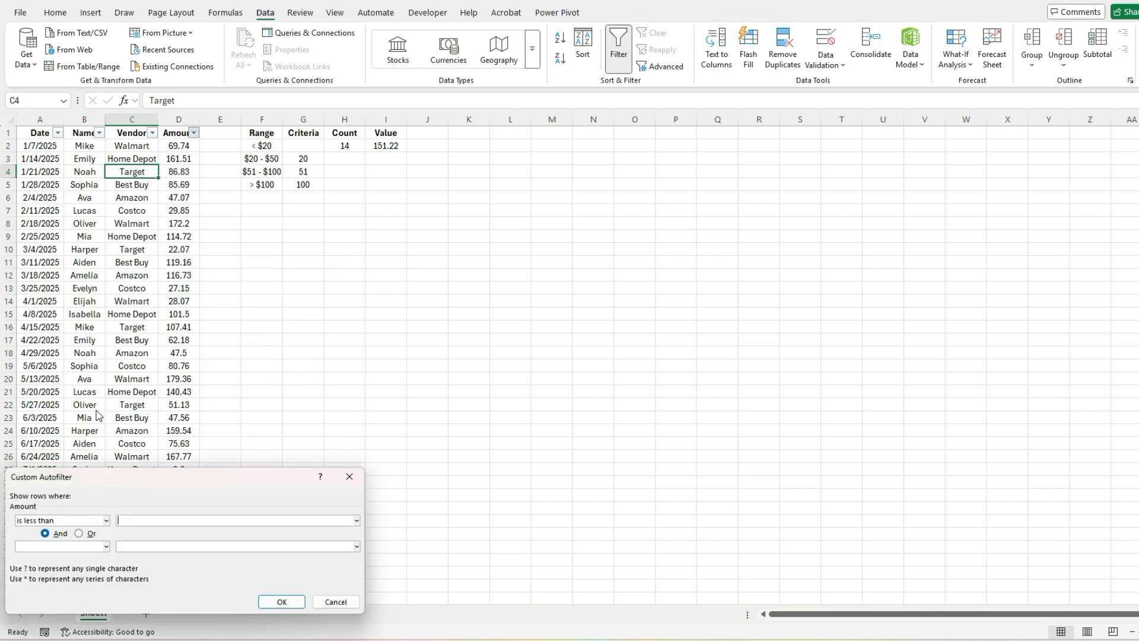
type("20")
key("Return")
Select the filtered amounts to check their count and sum, and clear the filter from the data
left_click_drag(181, 147, 198, 315)
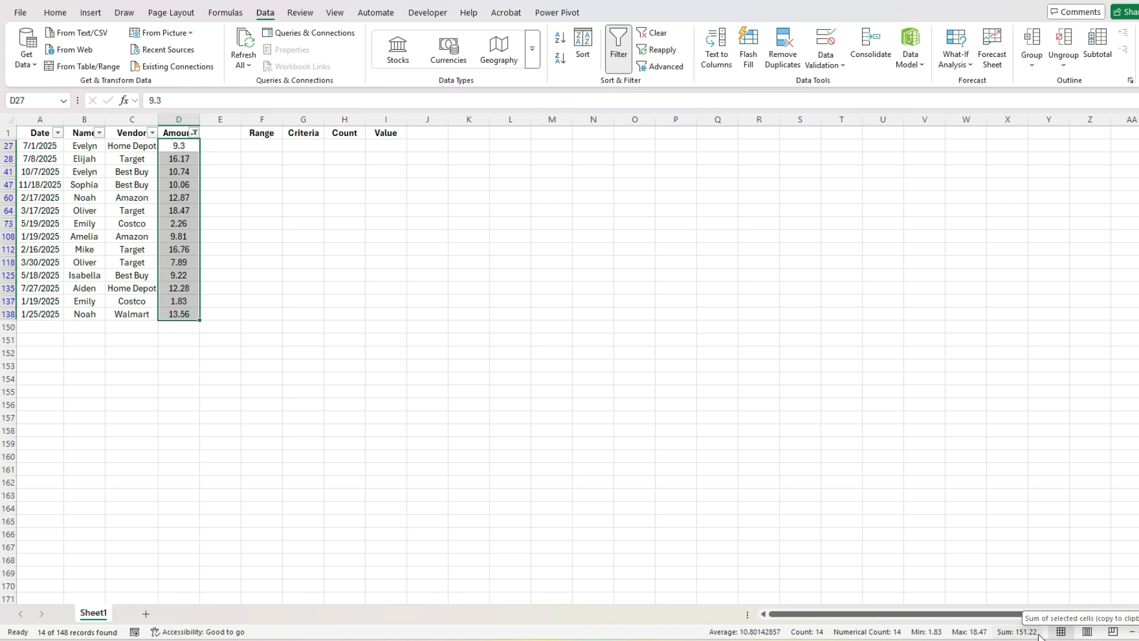
left_click(177, 184)
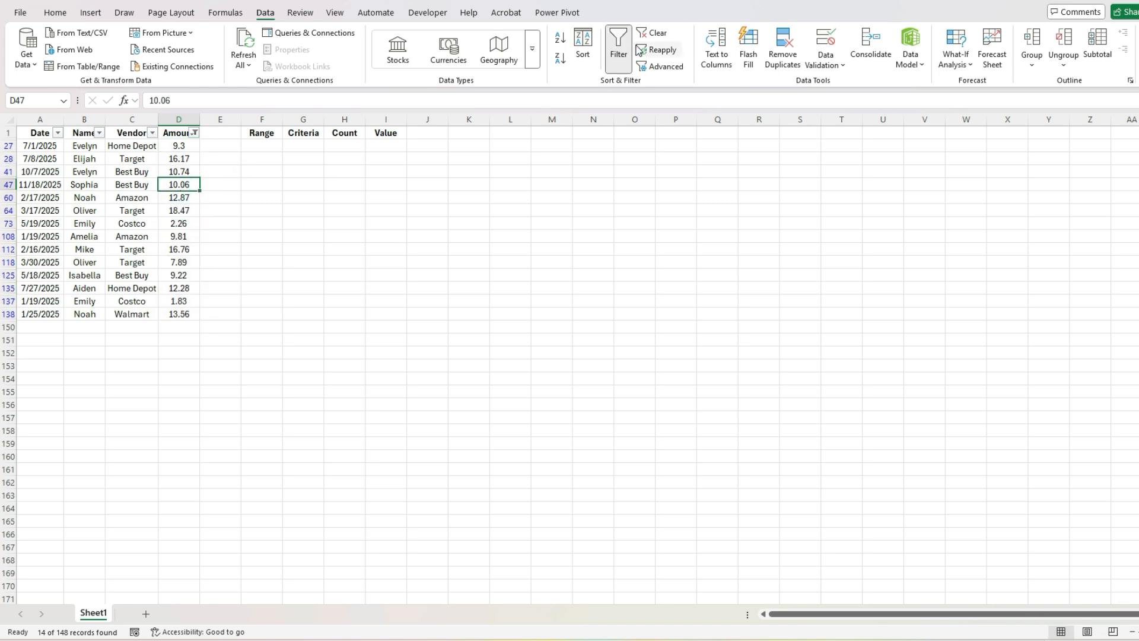
left_click(618, 45)
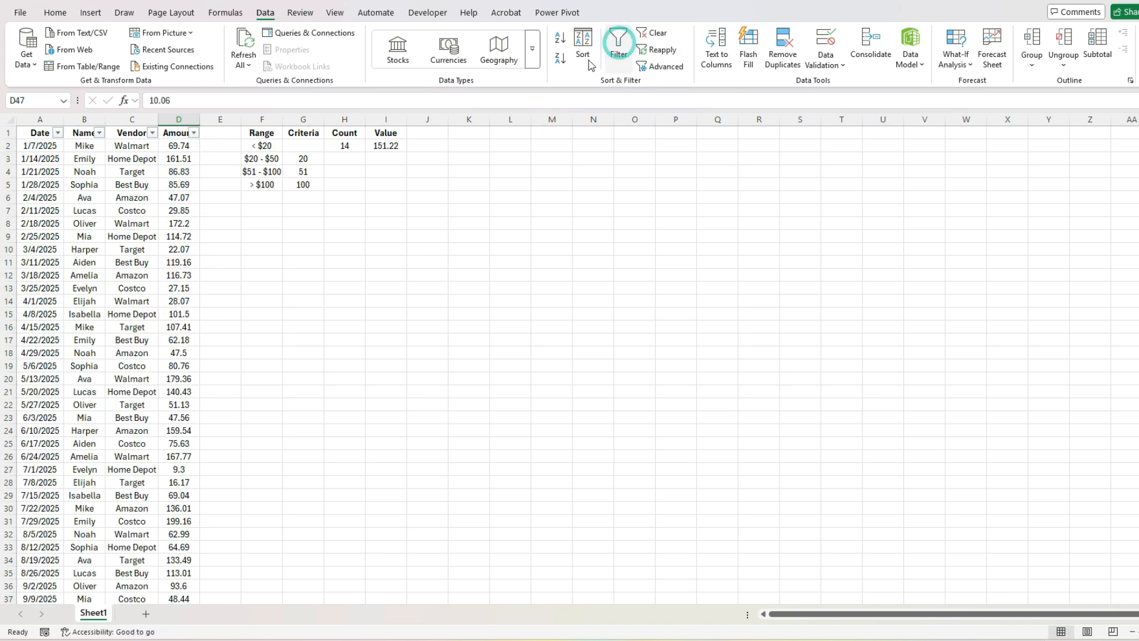
Start a COUNTIFS formula in H3 with the first condition D:D,">="&G3
left_click(349, 160)
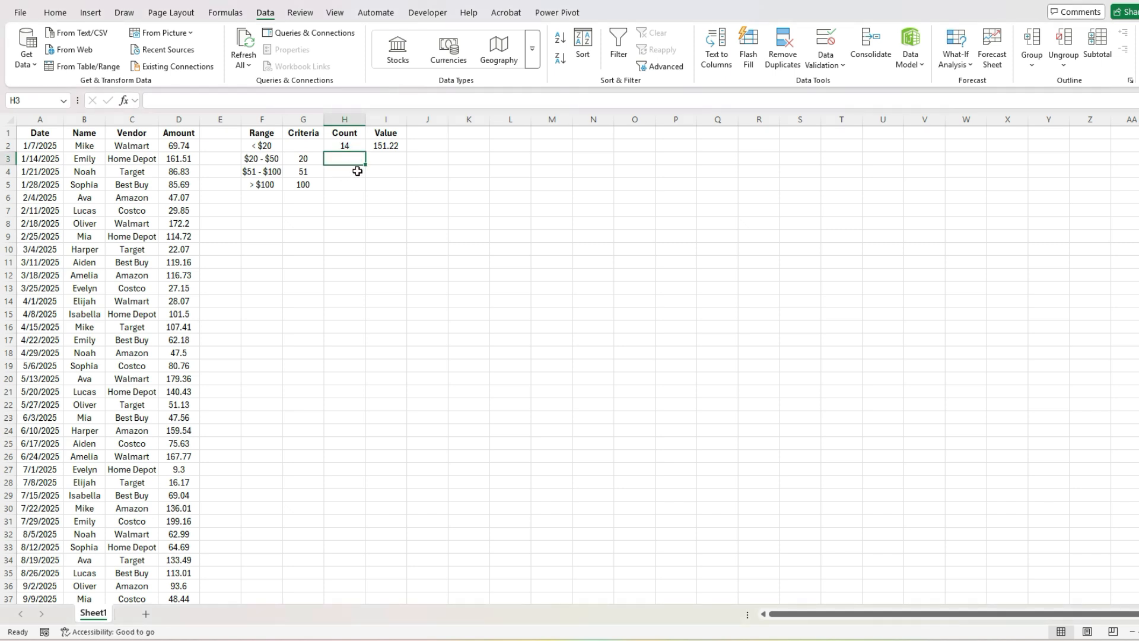
type("=countifs")
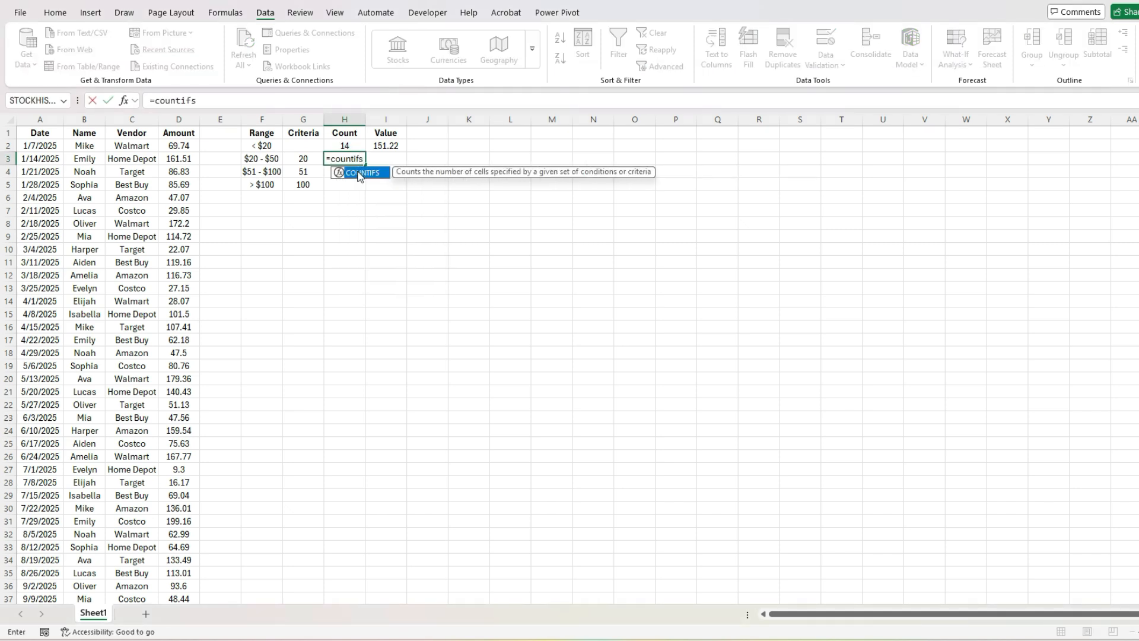
double_click(359, 174)
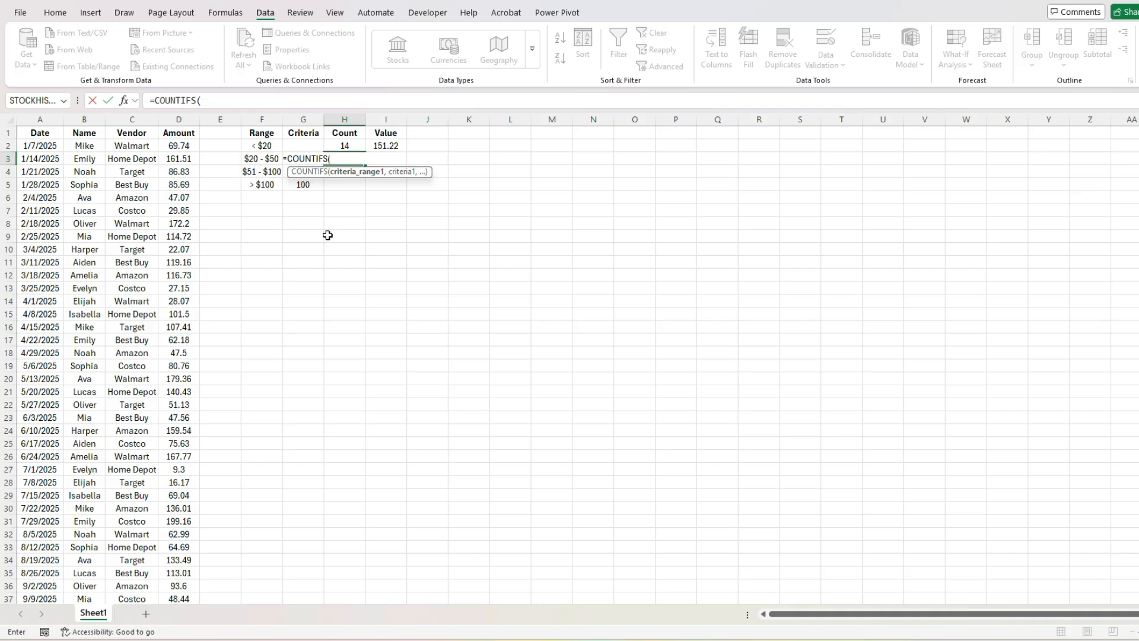
left_click(177, 120)
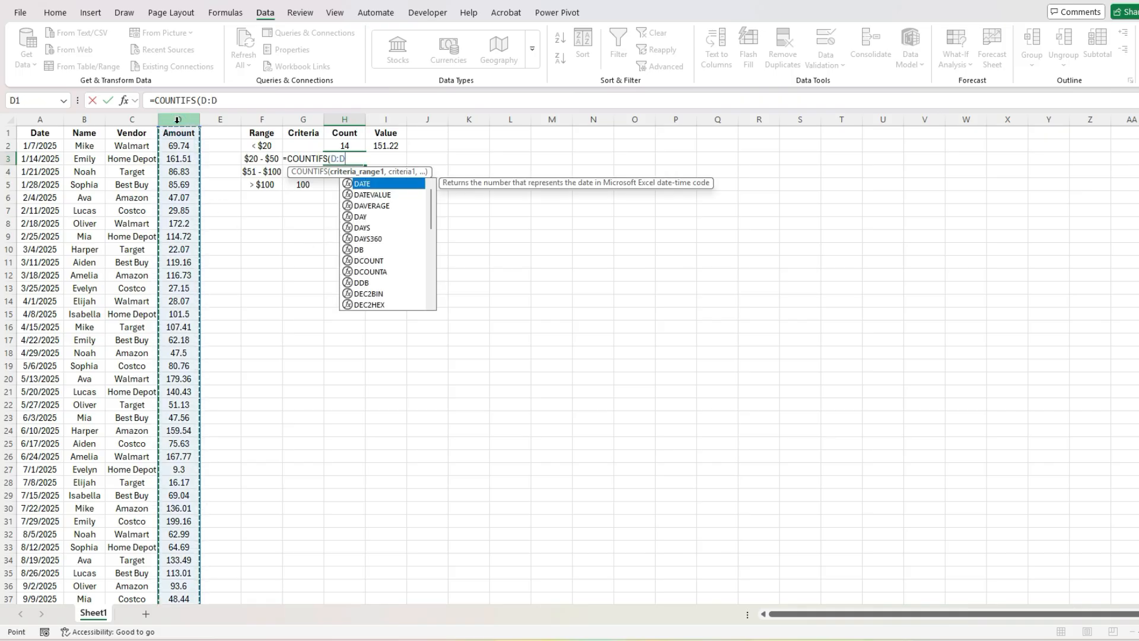
type(",")
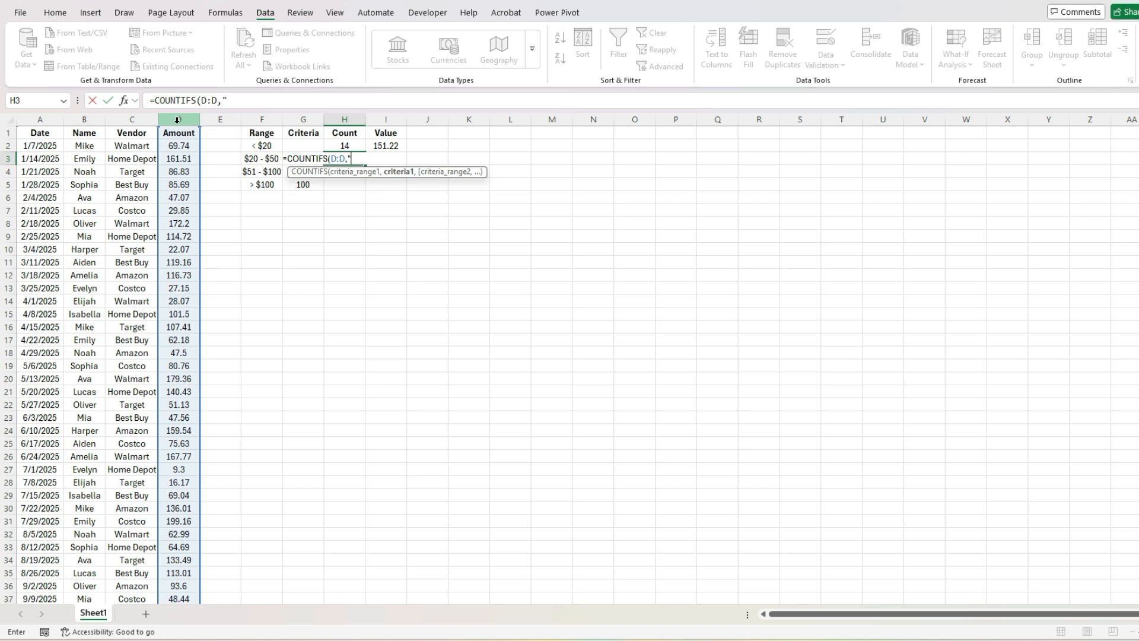
type("\">=\"&G3")
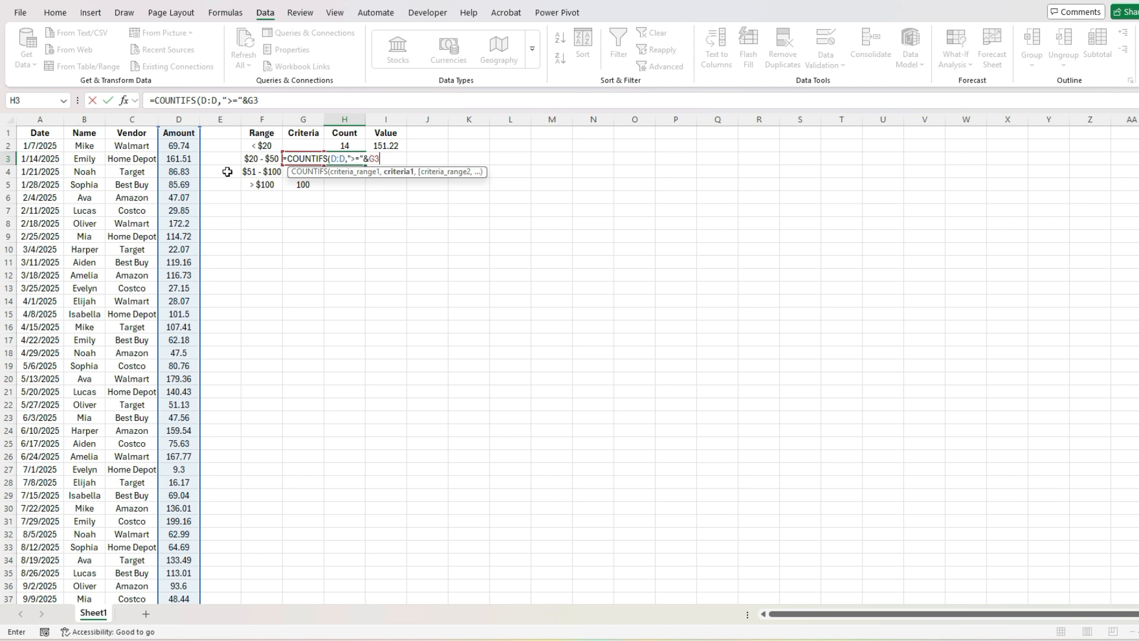
Complete the H3 formula with the second condition D:D,"<"&G4, giving =COUNTIFS(D:D,">="&G3,D:D,"<"&G4)
left_click(290, 104)
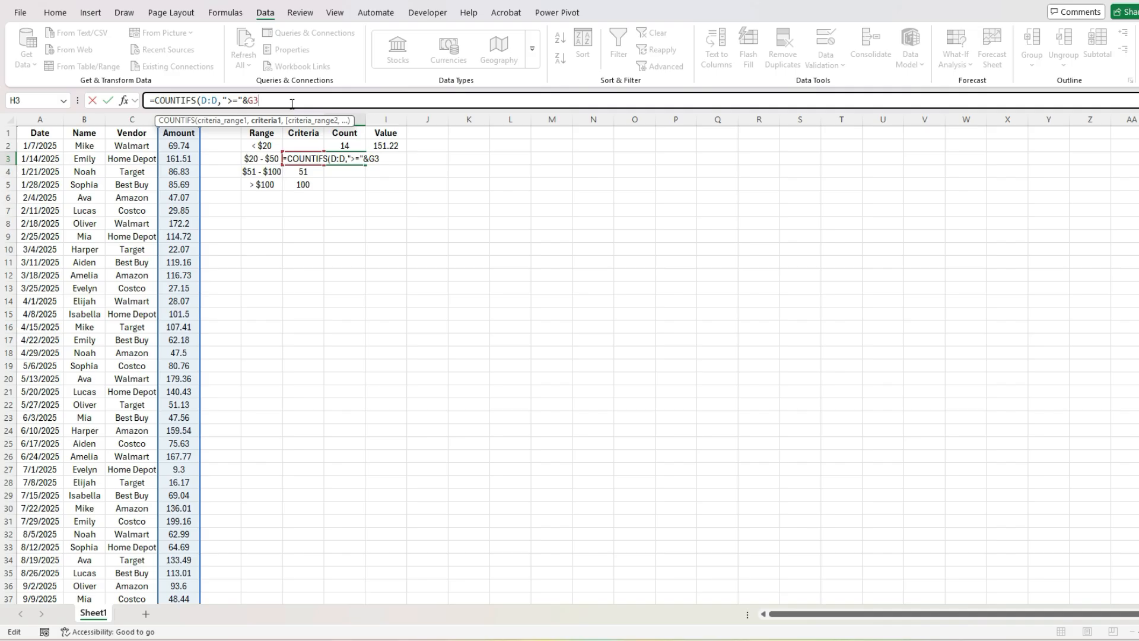
type(",")
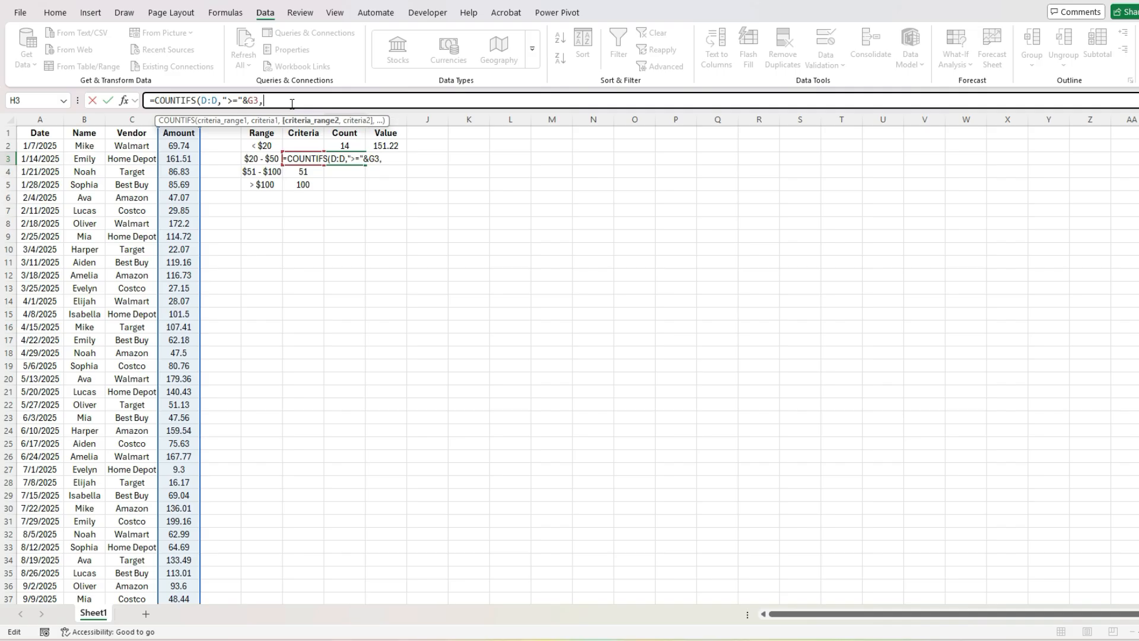
left_click(171, 113)
type(",")
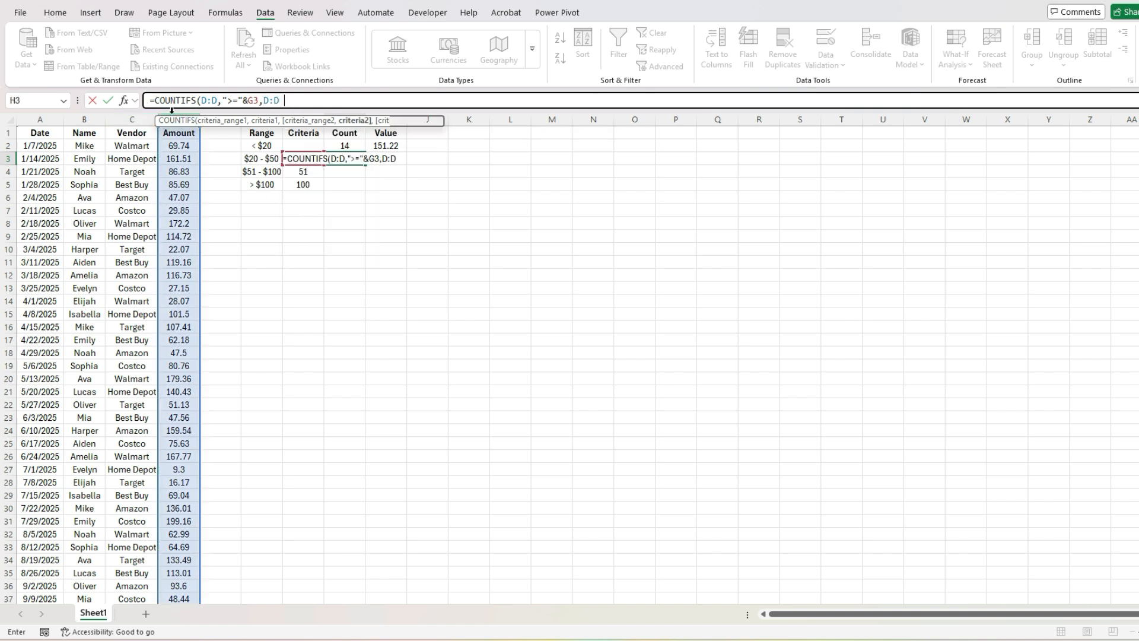
type("\"<")
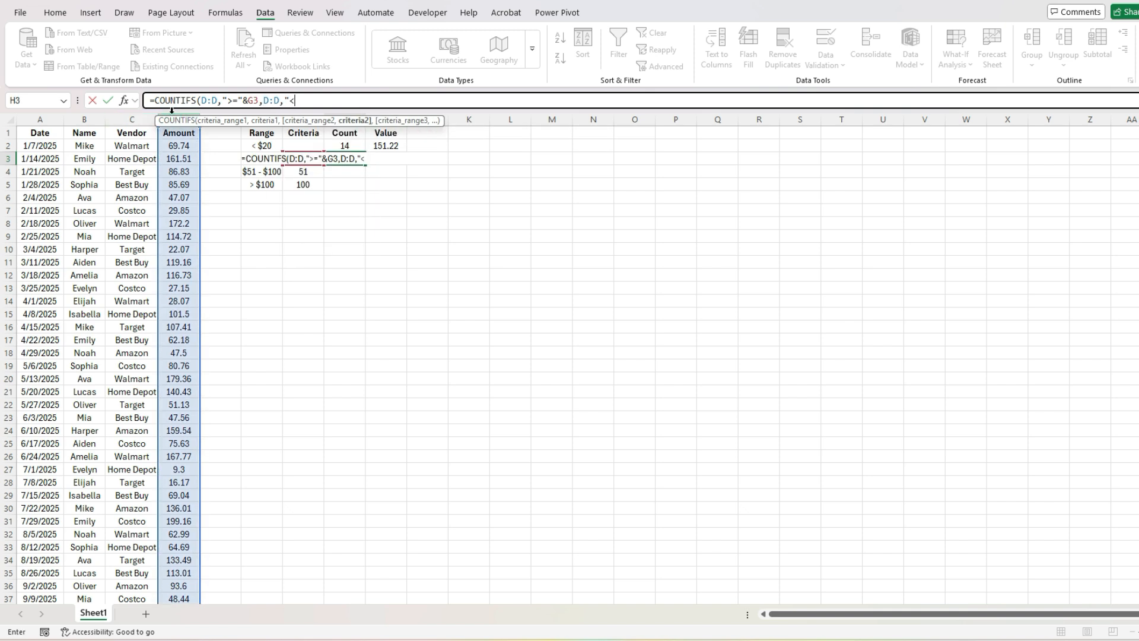
type("\"&G")
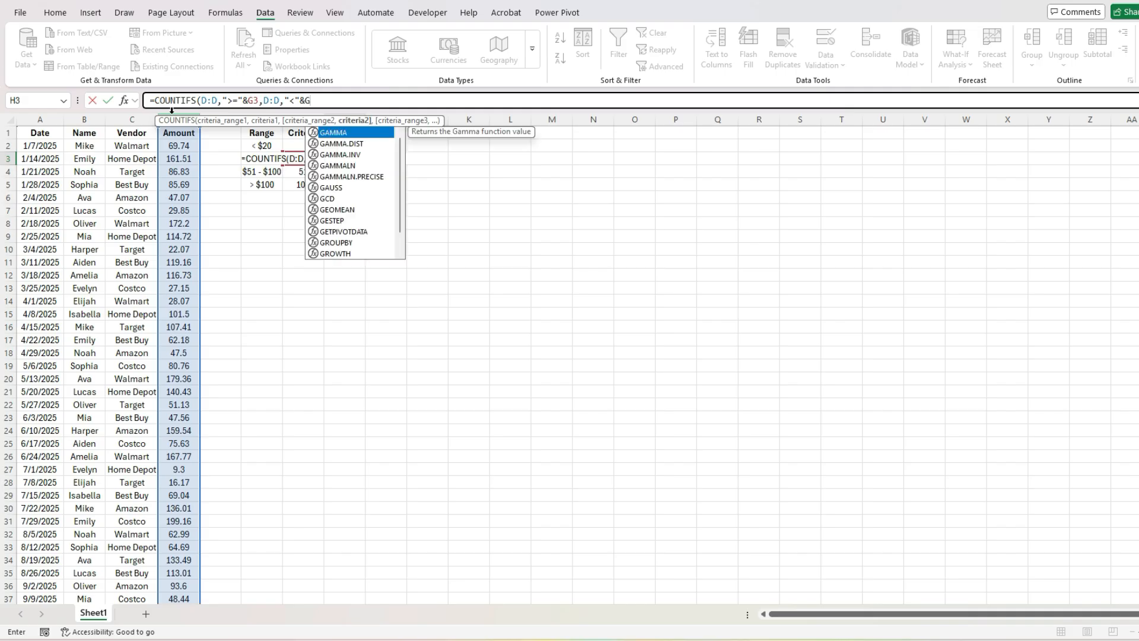
type("4")
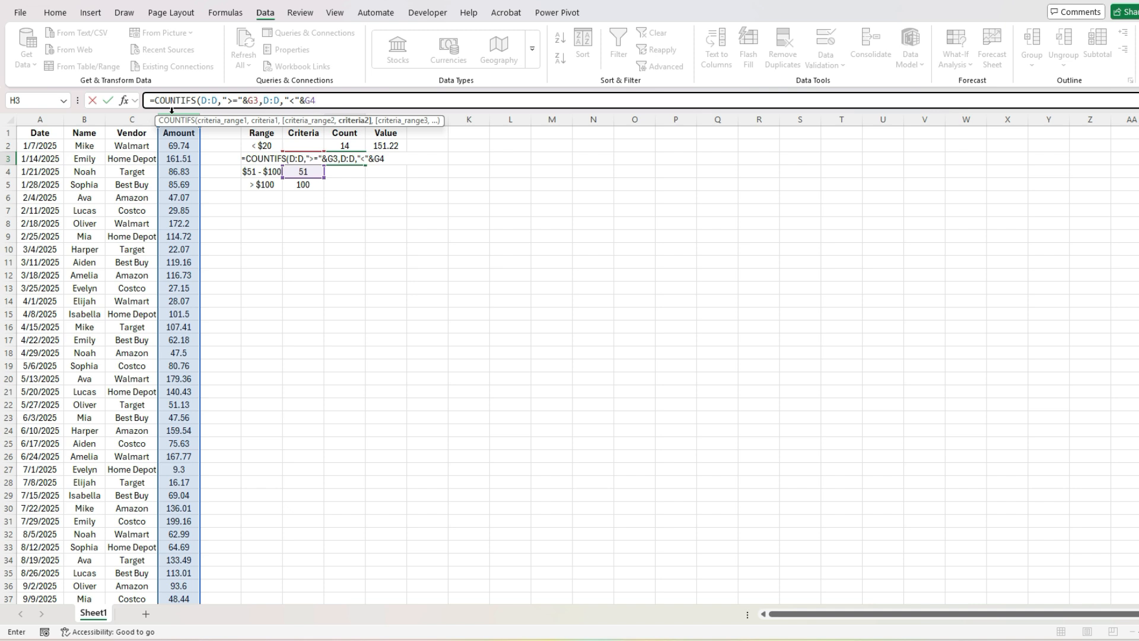
type(")")
key("ctrl+Return")
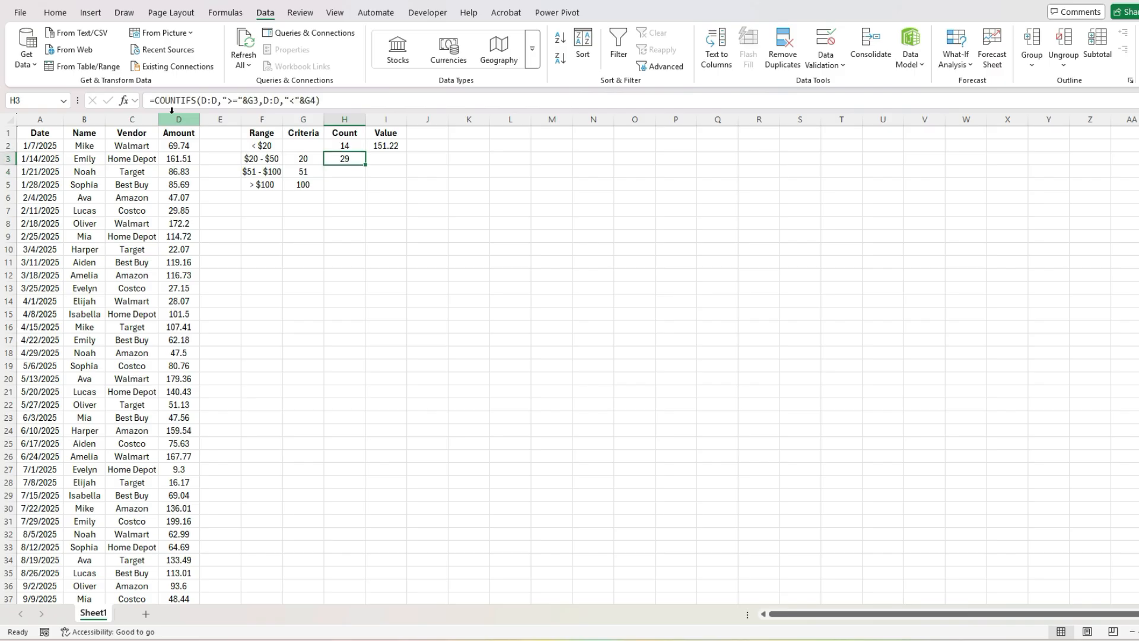
Copy the COUNTIFS formula from H3 into I3 and change its function to SUMIFS
left_click(251, 98)
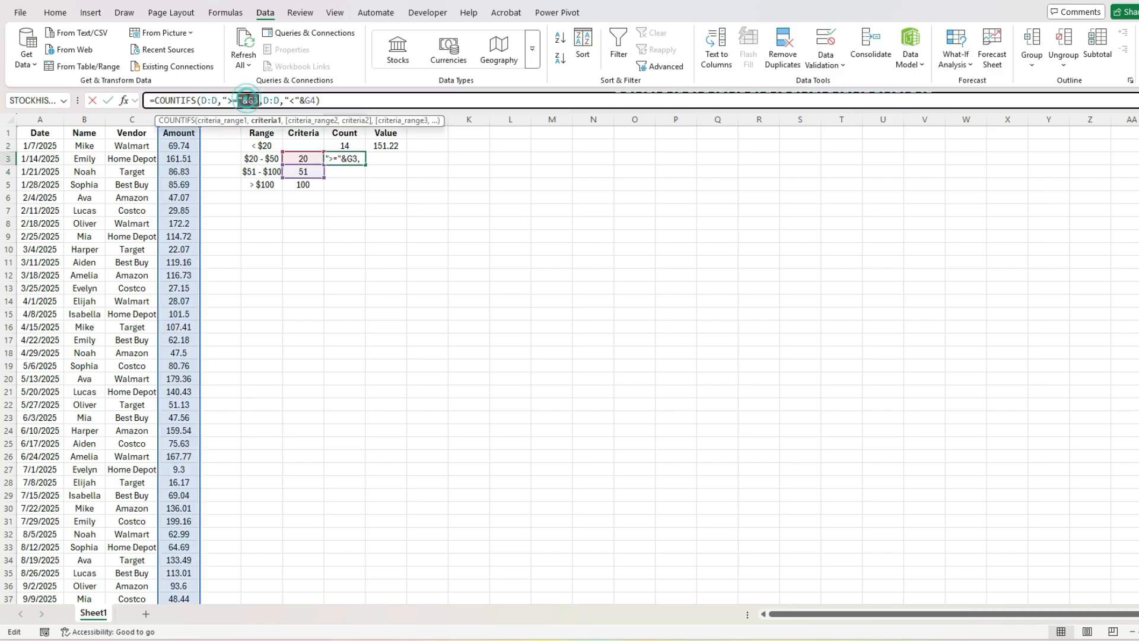
key("ctrl+a")
key("ctrl+c")
key("Escape")
left_click(383, 160)
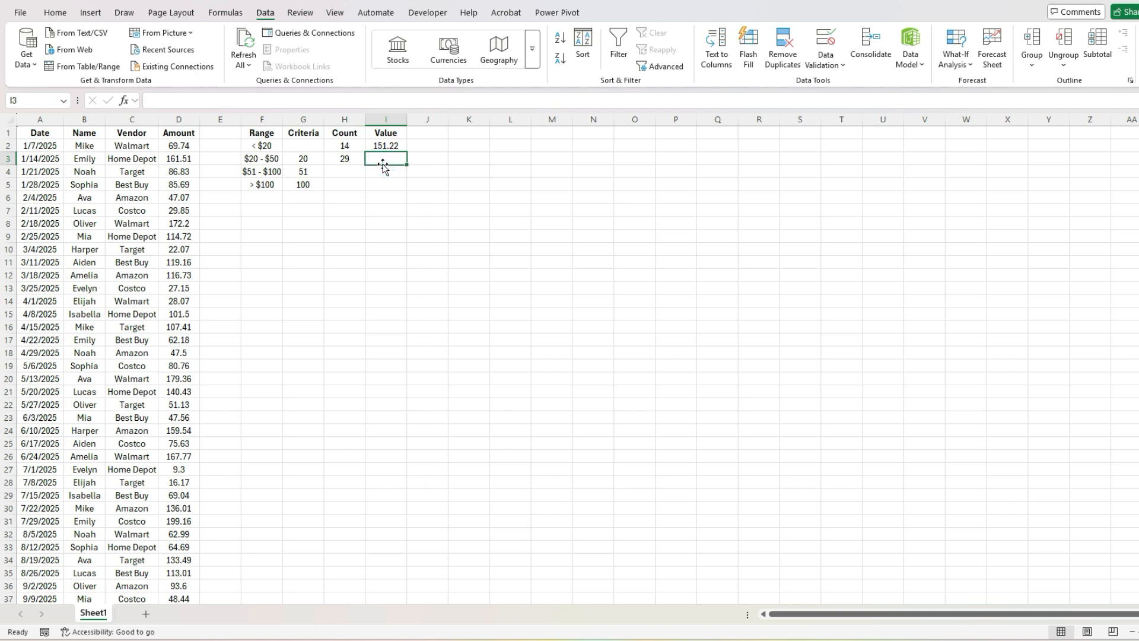
left_click(210, 104)
key("ctrl+v")
double_click(188, 95)
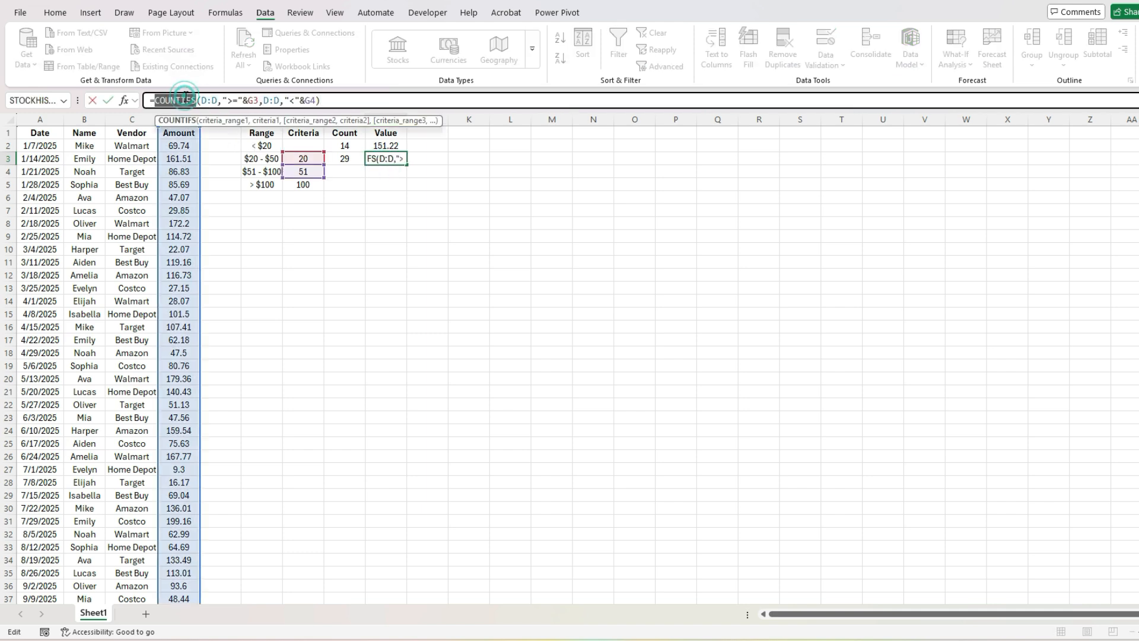
type("SUMIFS")
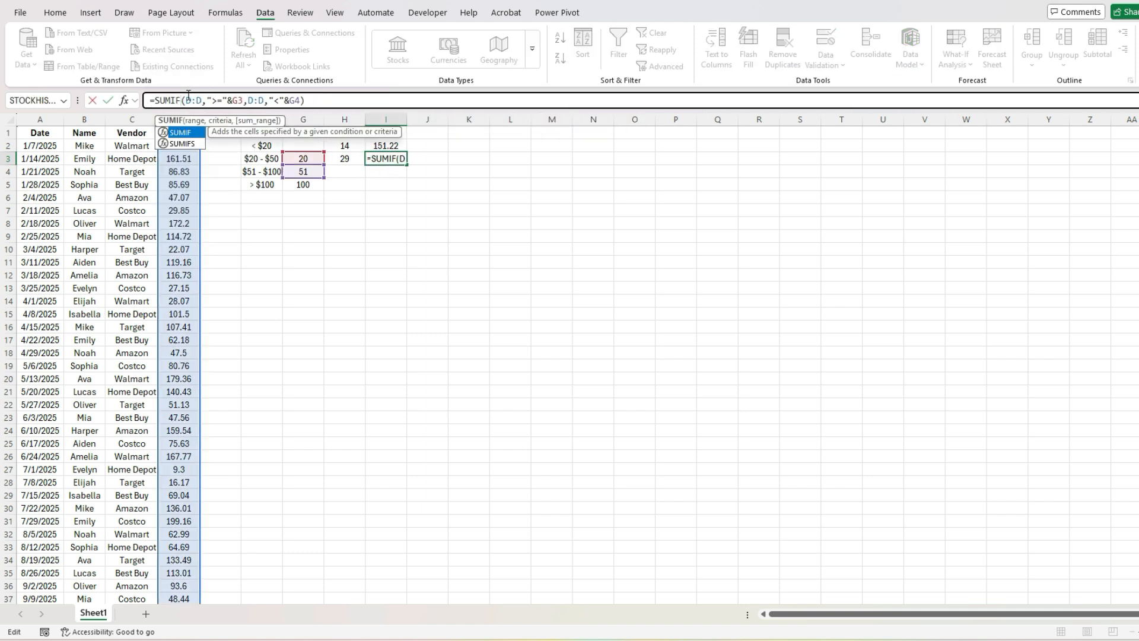
key("Return")
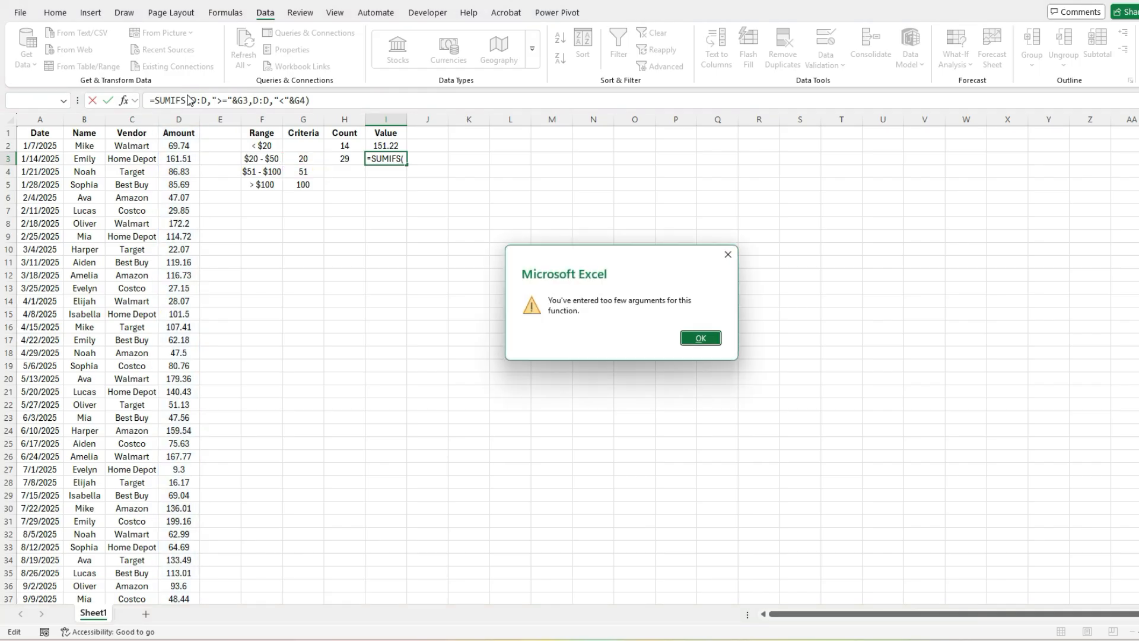
key("Return")
Add D:D as the sum range in the I3 formula, giving =SUMIFS(D:D,D:D,">="&G3,D:D,"<"&G4)
left_click(209, 100)
left_click(211, 98)
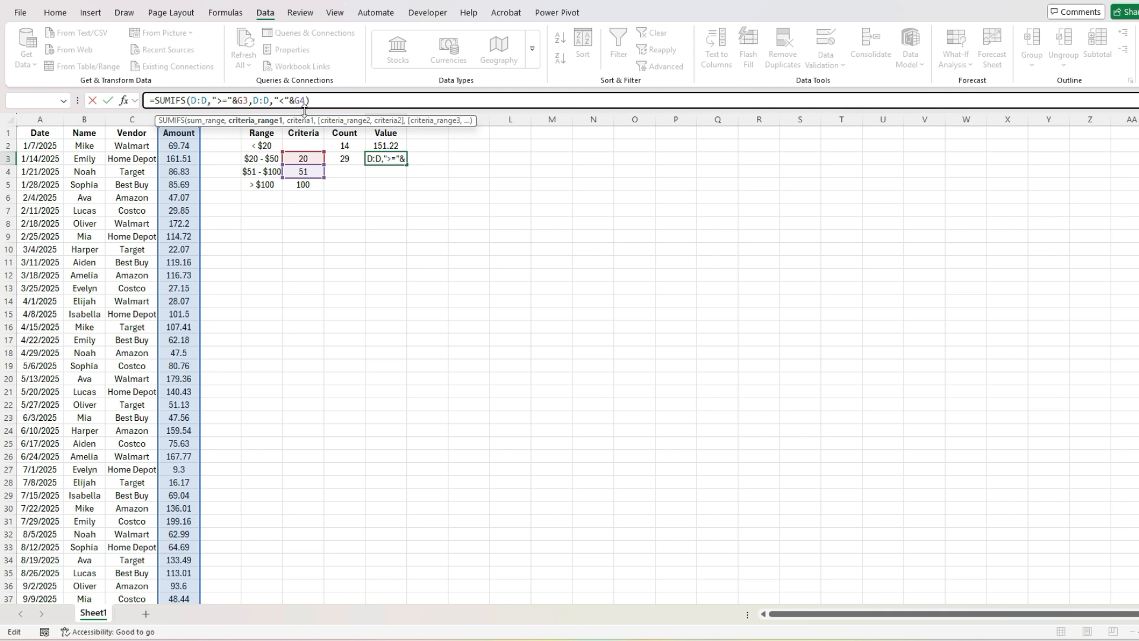
type("D:D,")
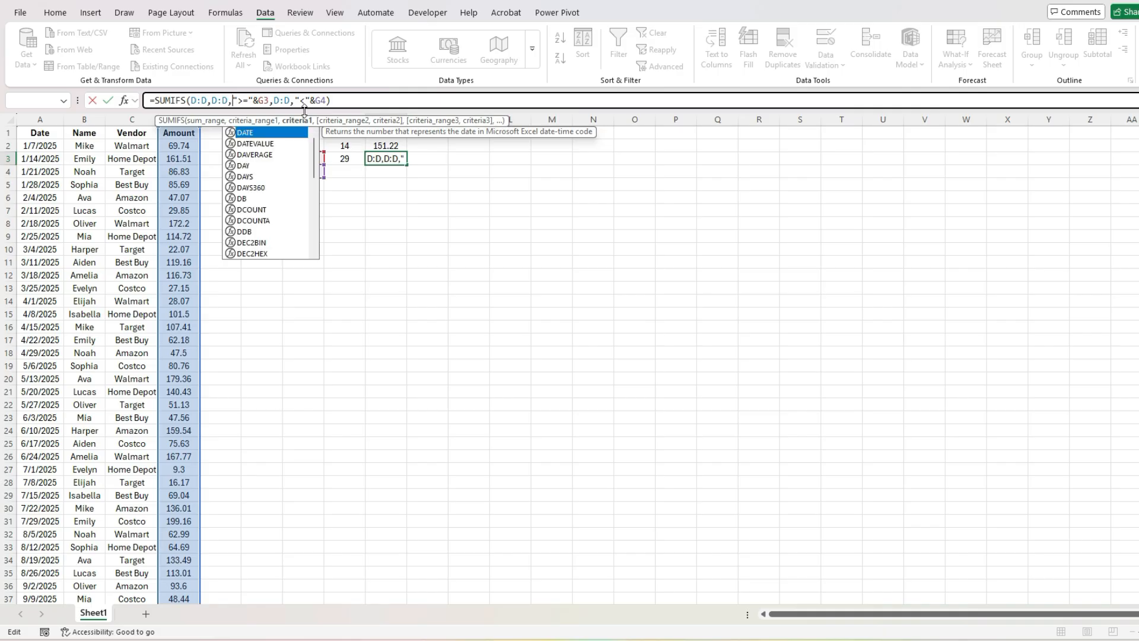
key("ctrl+Return")
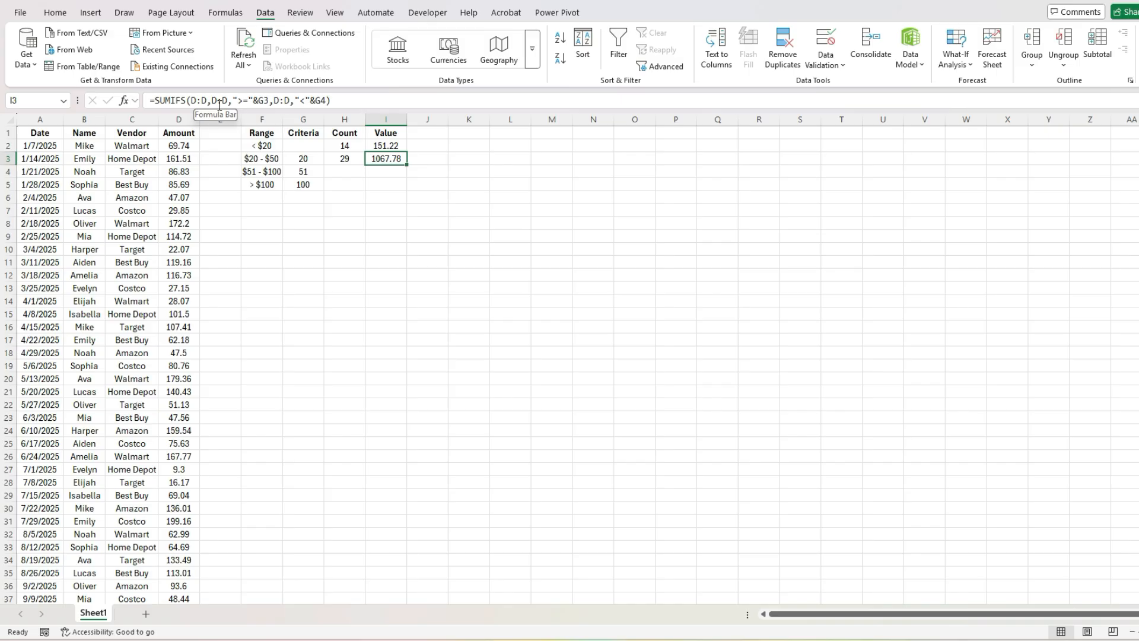
left_click(353, 156)
left_click(396, 153)
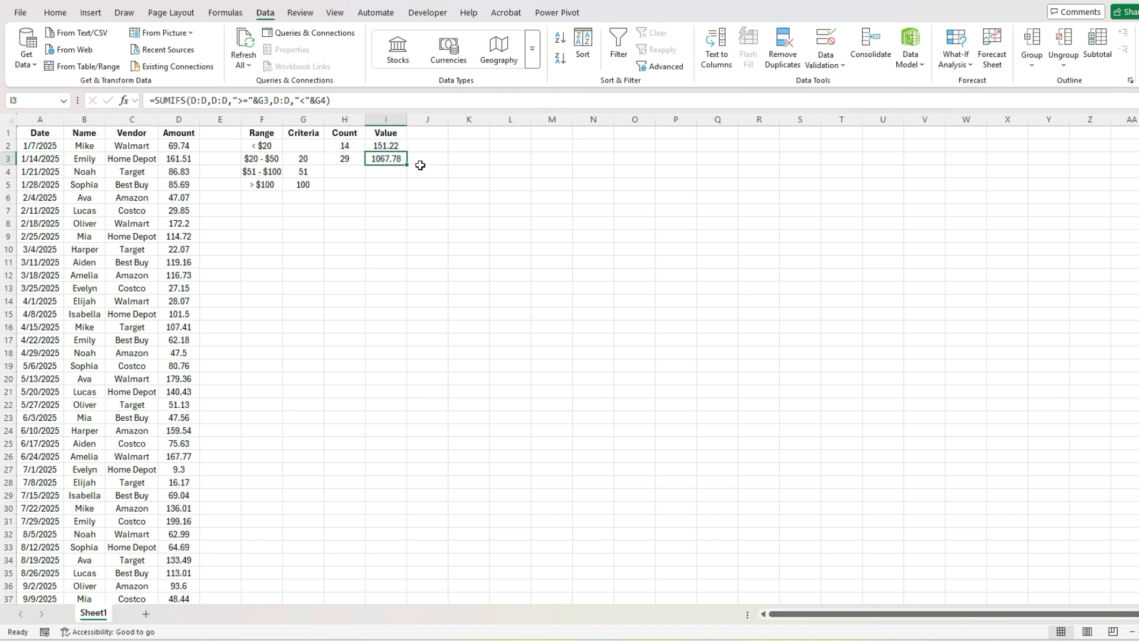
Turn on filtering for the transaction data and filter the Amount column to values greater than or equal to 20 and less than 51
left_click(176, 174)
left_click(618, 45)
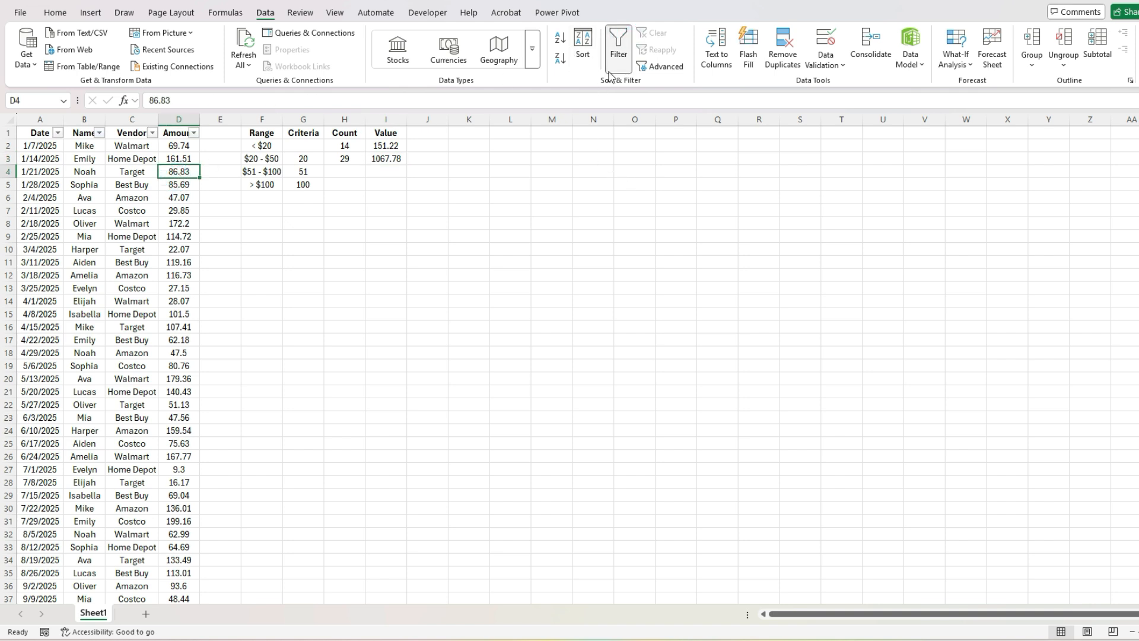
left_click(194, 133)
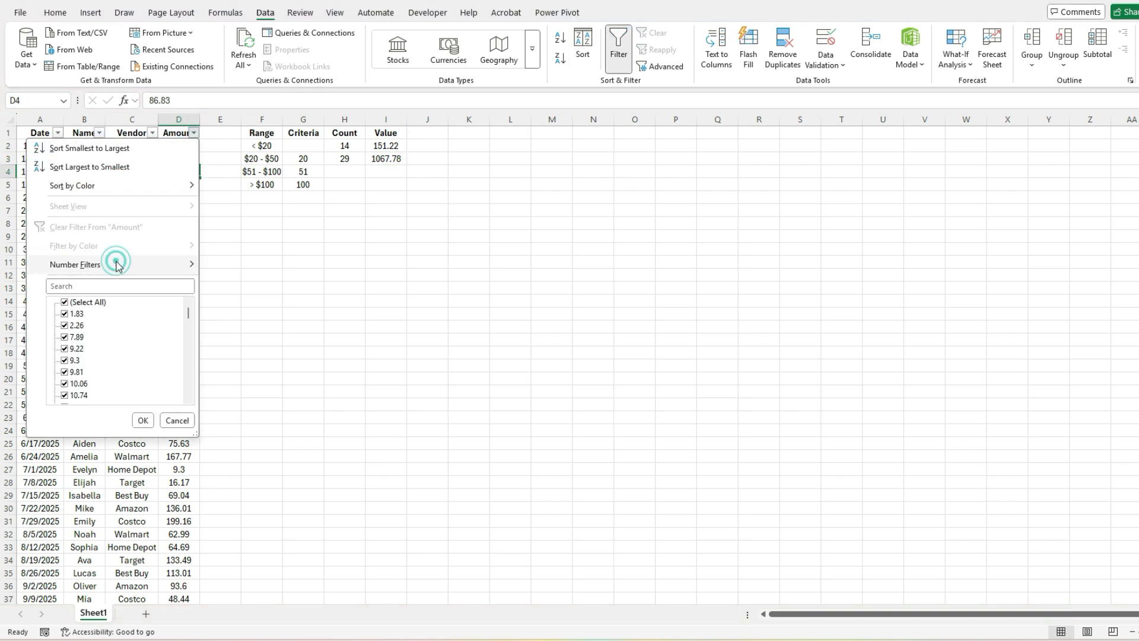
mouse_move(117, 265)
left_click(250, 380)
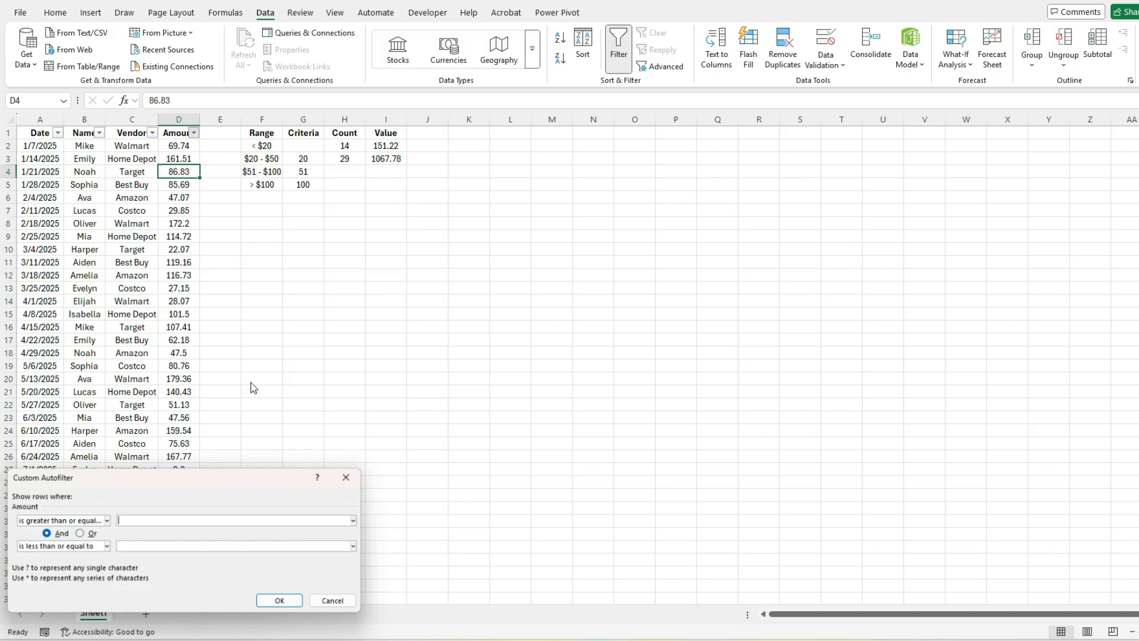
left_click(131, 520)
type("20")
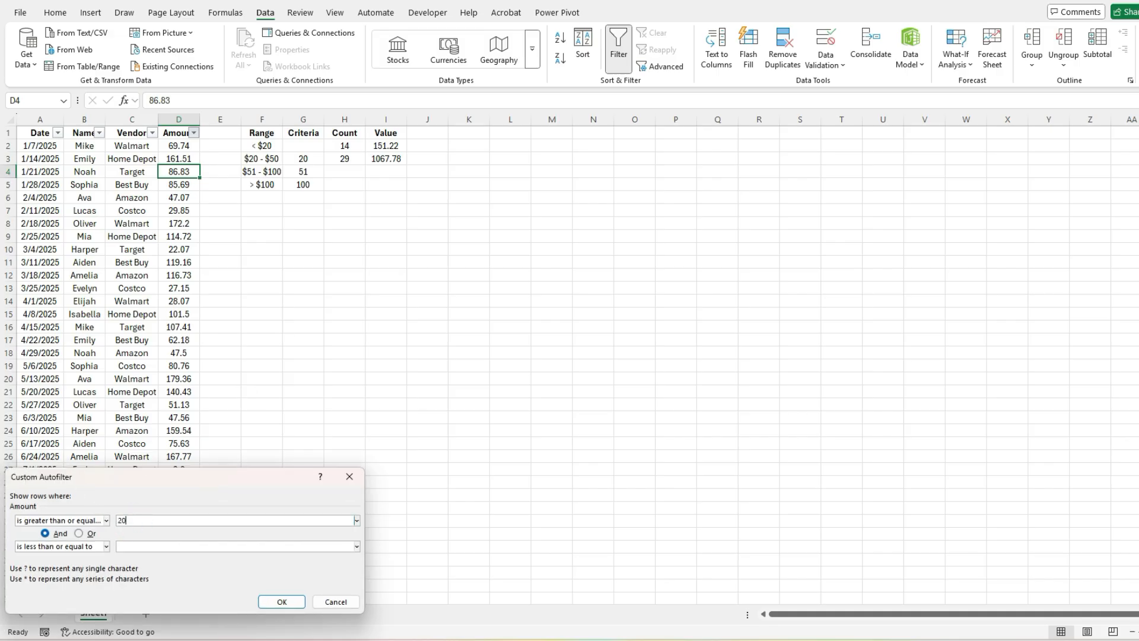
left_click(106, 546)
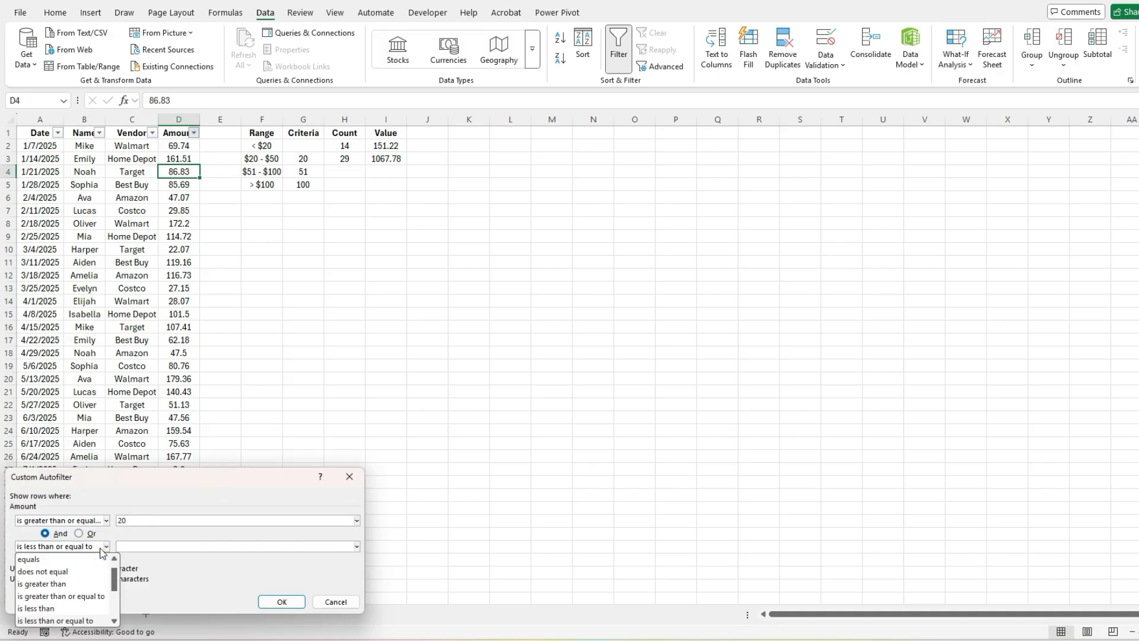
left_click(62, 608)
left_click(138, 546)
type("51")
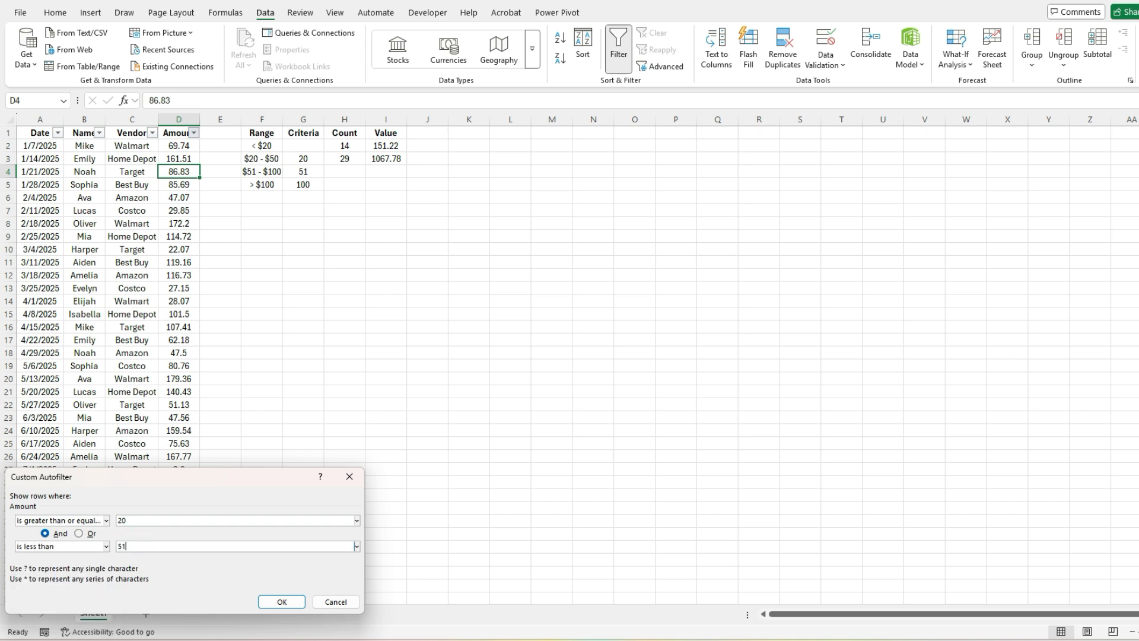
left_click(276, 604)
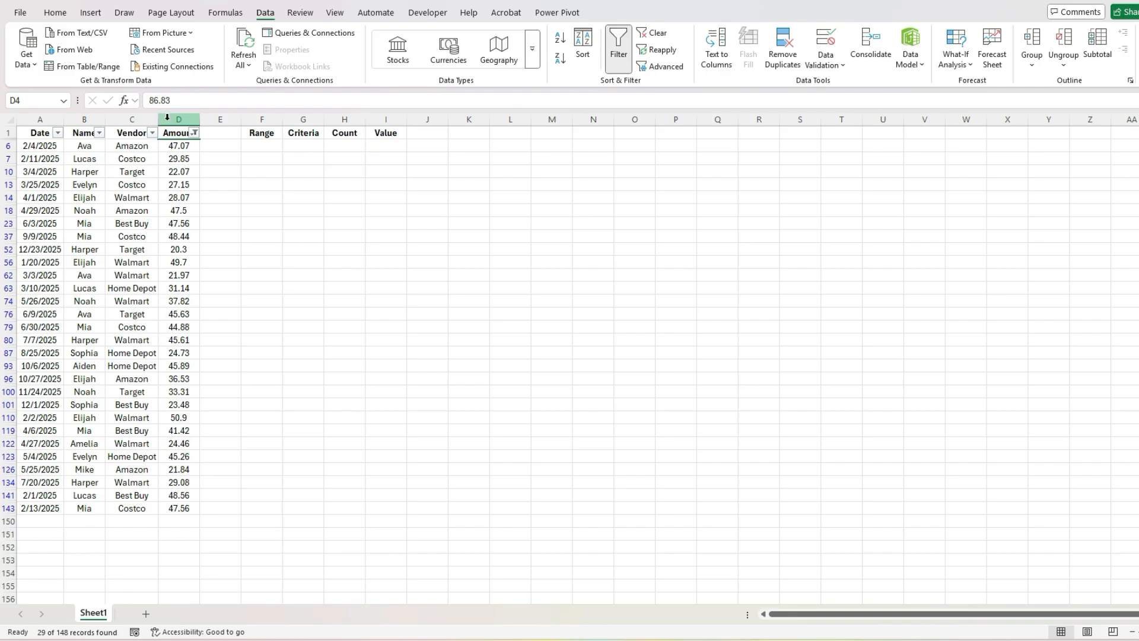
Select the filtered amounts to check their count and sum against row 3, and remove the filter from the data
left_click_drag(179, 145, 182, 509)
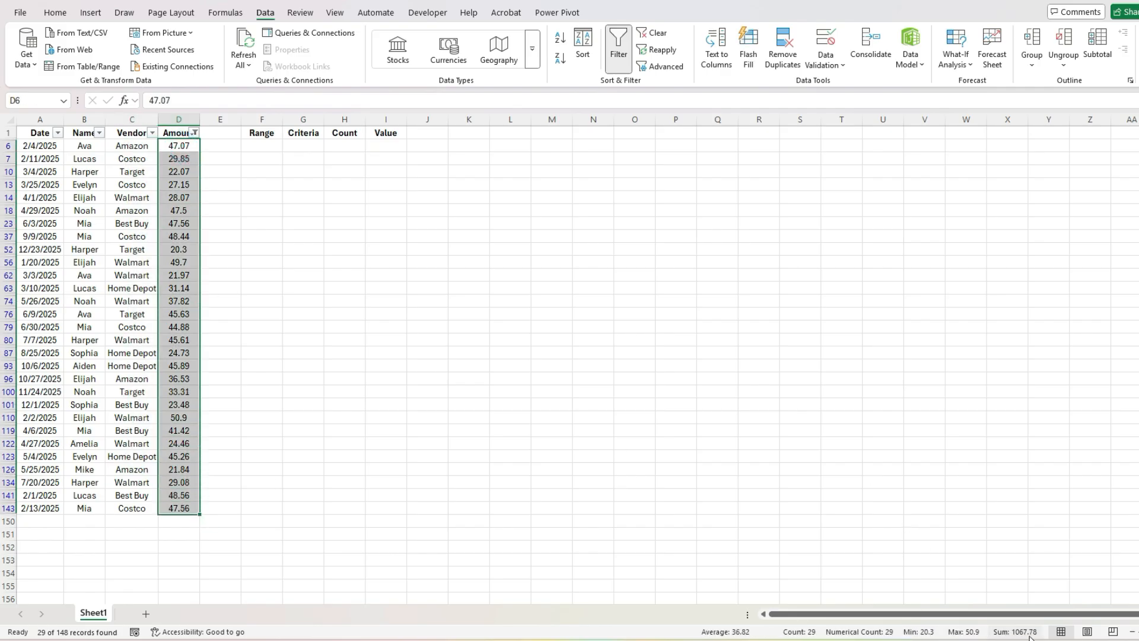
left_click(179, 210)
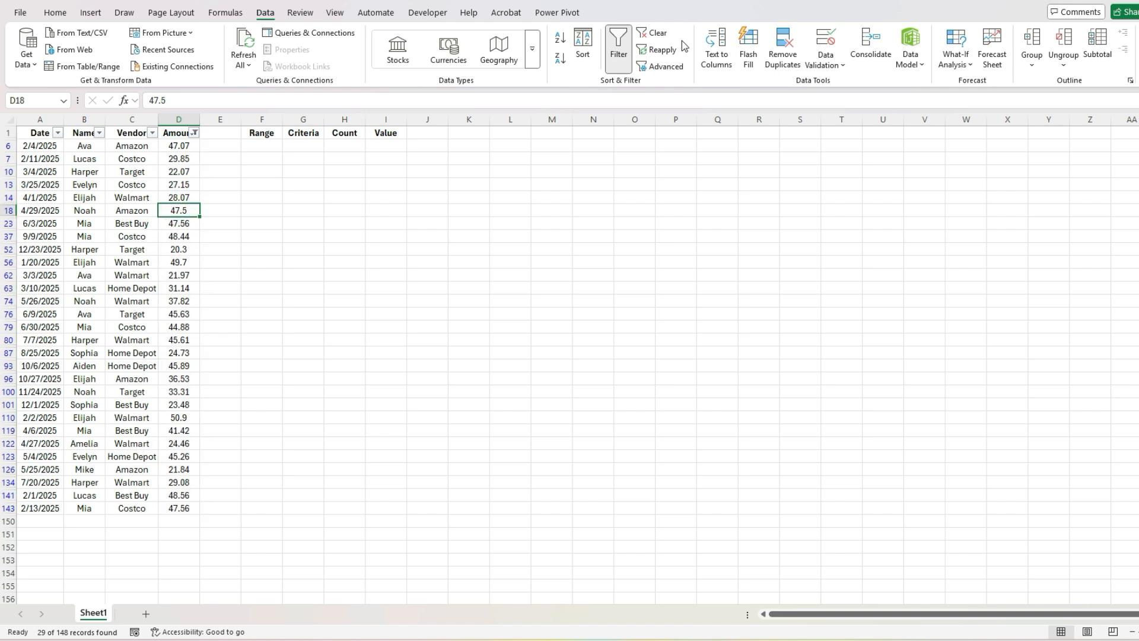
left_click(614, 53)
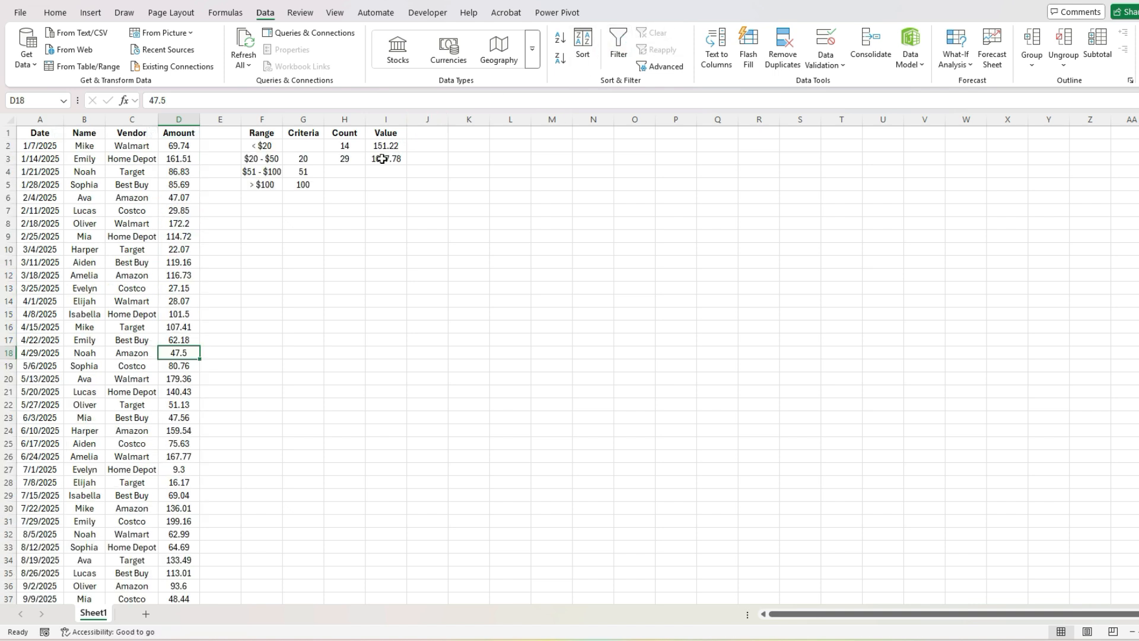
Fill the COUNTIFS and SUMIFS formulas from H3:I3 down to row 4 for the $51 - $100 range
double_click(346, 161)
key("Escape")
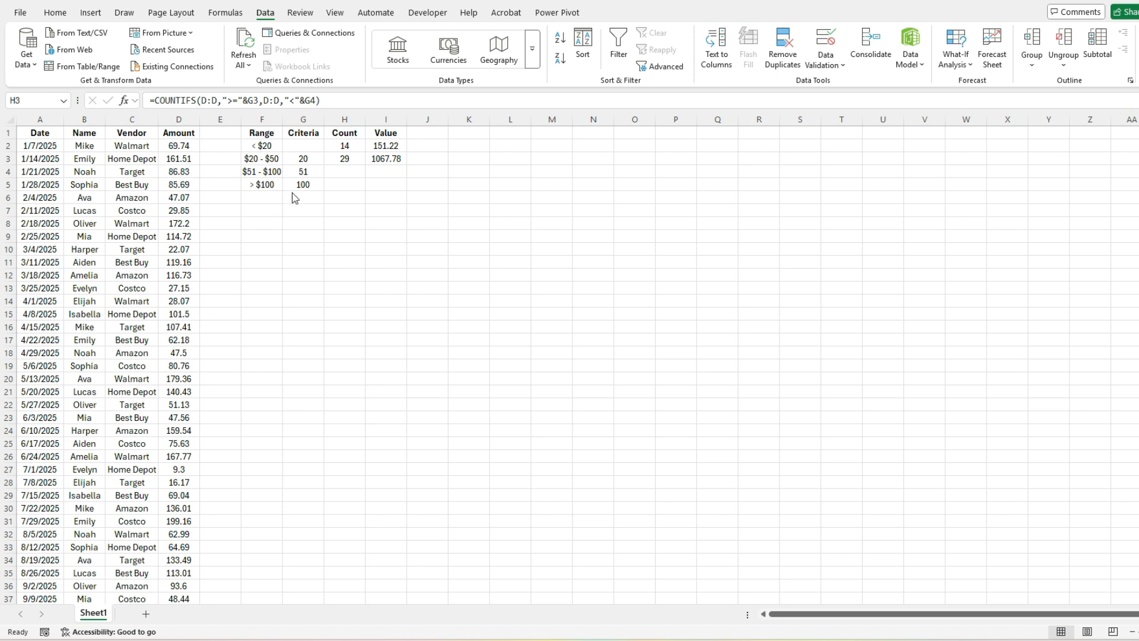
left_click(347, 165)
mouse_move(347, 166)
left_mouse_down()
mouse_move(392, 159)
mouse_move(415, 176)
left_mouse_up()
Examine the COUNTIFS formula in H4 and the criteria cells it references
left_click(361, 169)
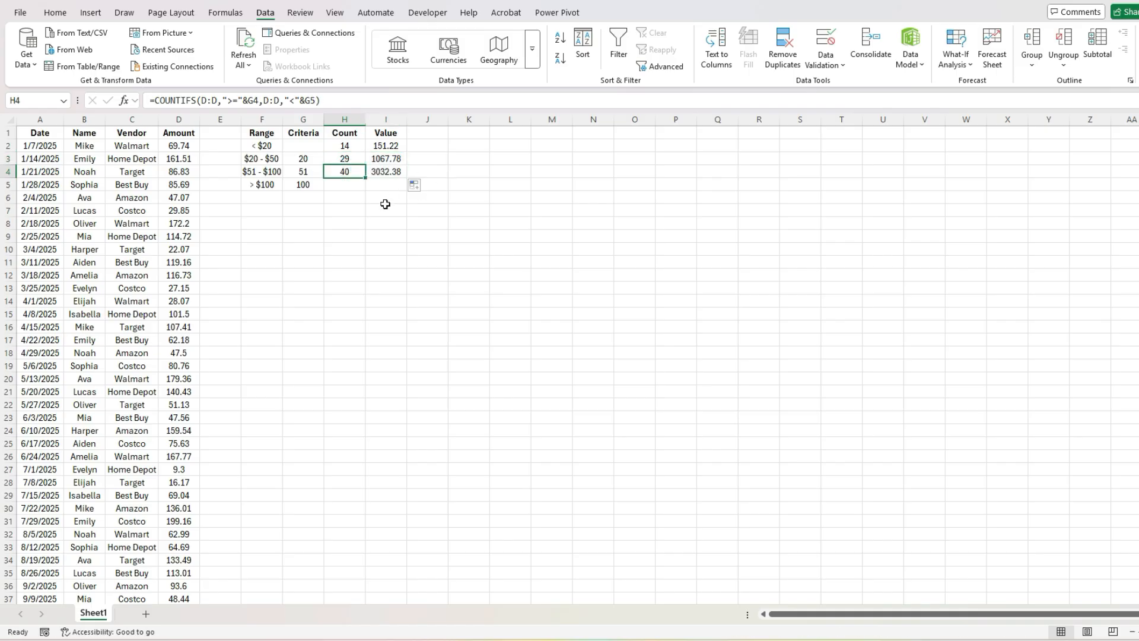
left_click(322, 105)
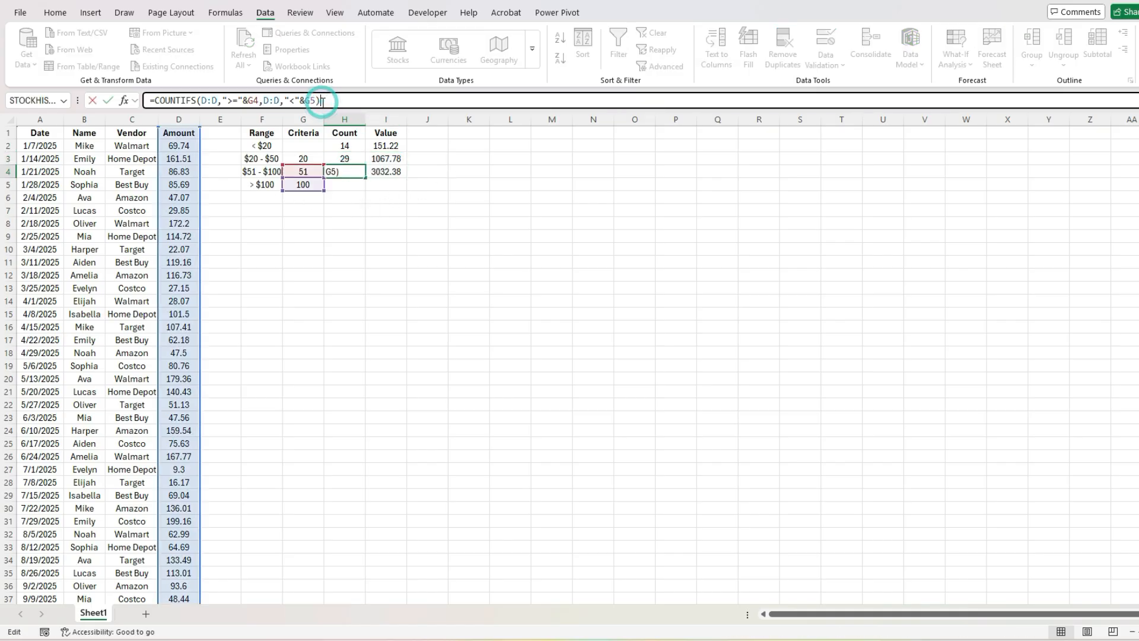
key("Escape")
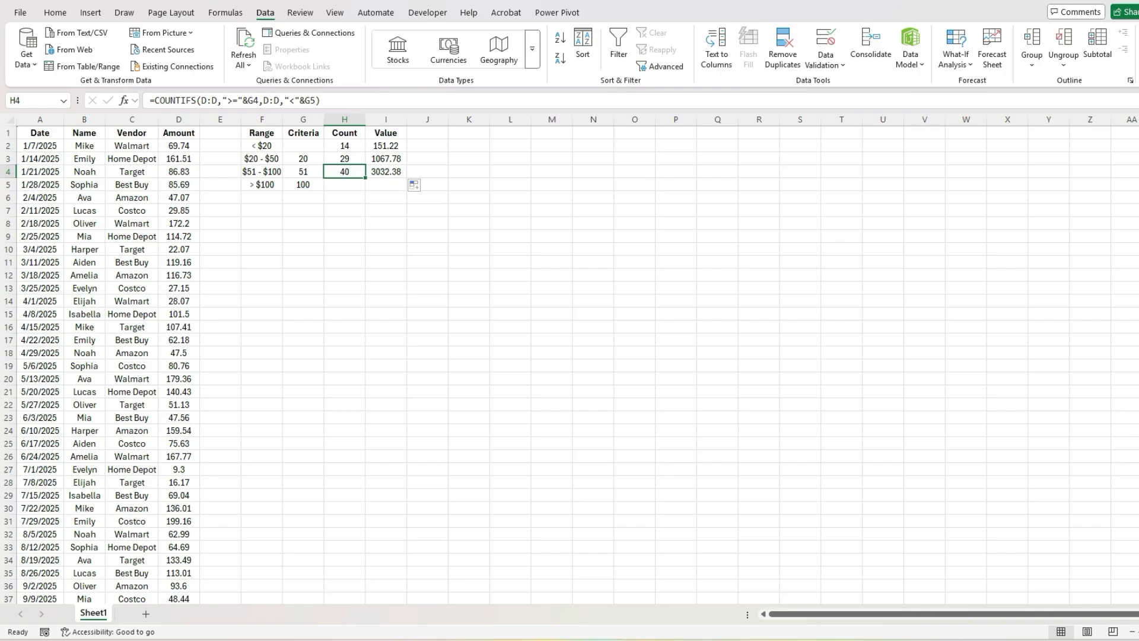
Turn on filtering for the transaction data and filter the Amount column to values greater than or equal to 51 and less than 100
left_click(115, 198)
left_click(618, 48)
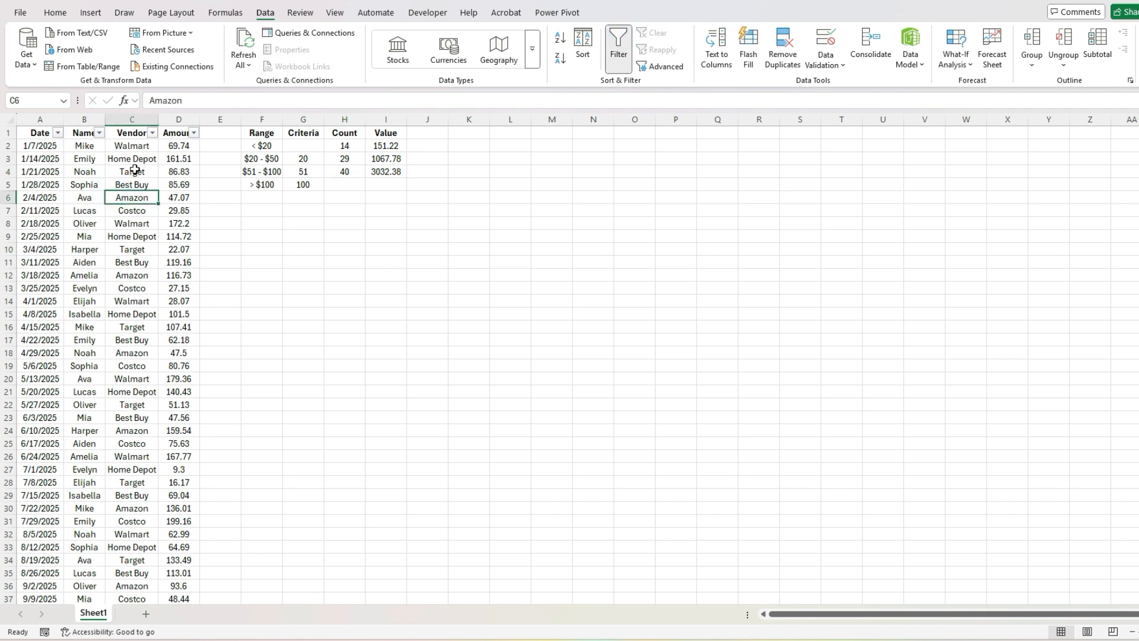
left_click(194, 133)
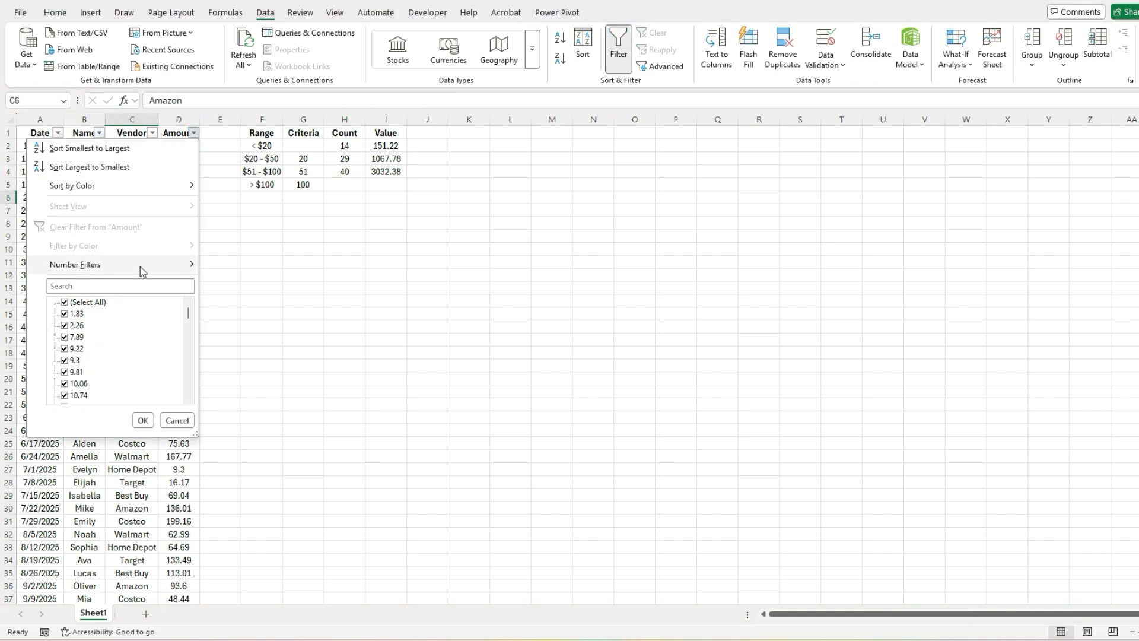
mouse_move(140, 267)
left_click(272, 381)
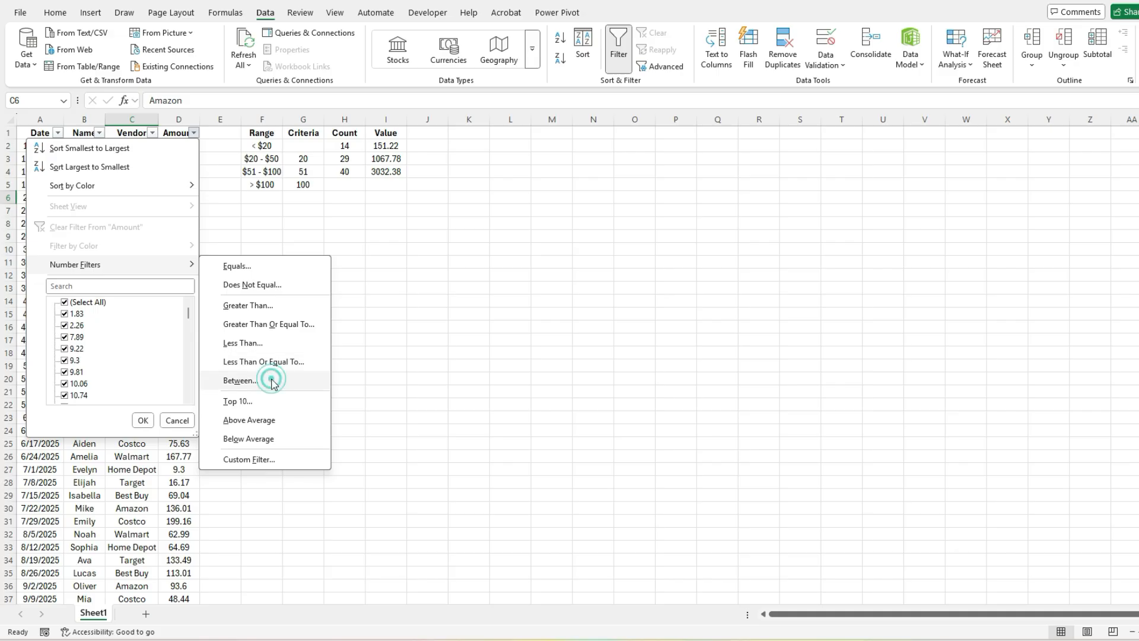
left_click_drag(155, 472, 269, 237)
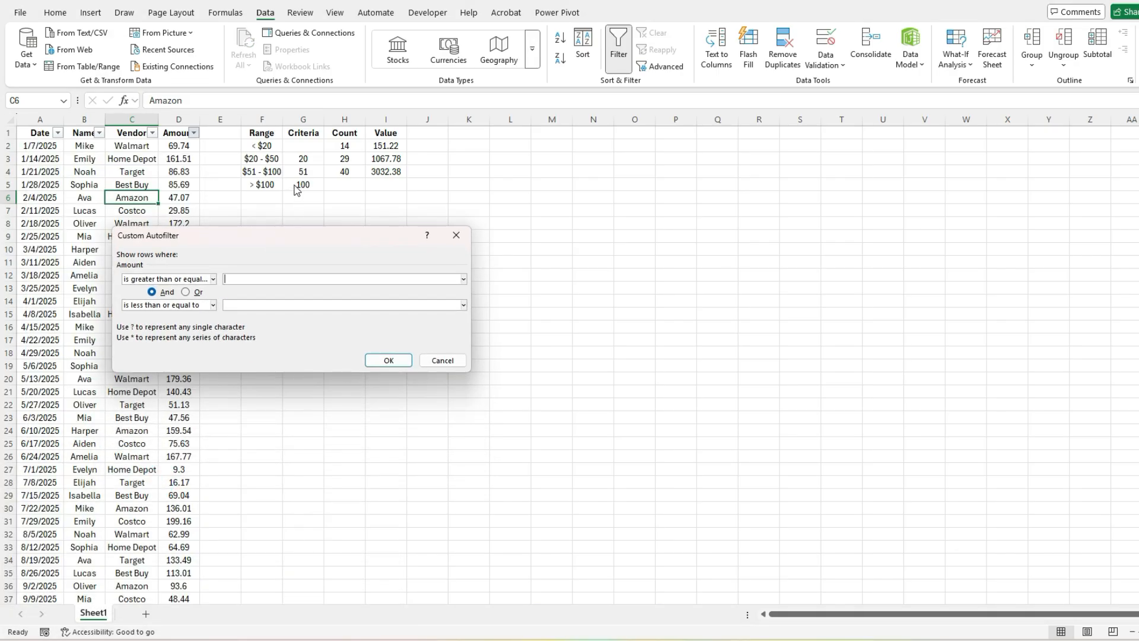
left_click(254, 285)
type("51")
left_click(190, 305)
left_click(174, 366)
left_click(250, 302)
left_click(388, 360)
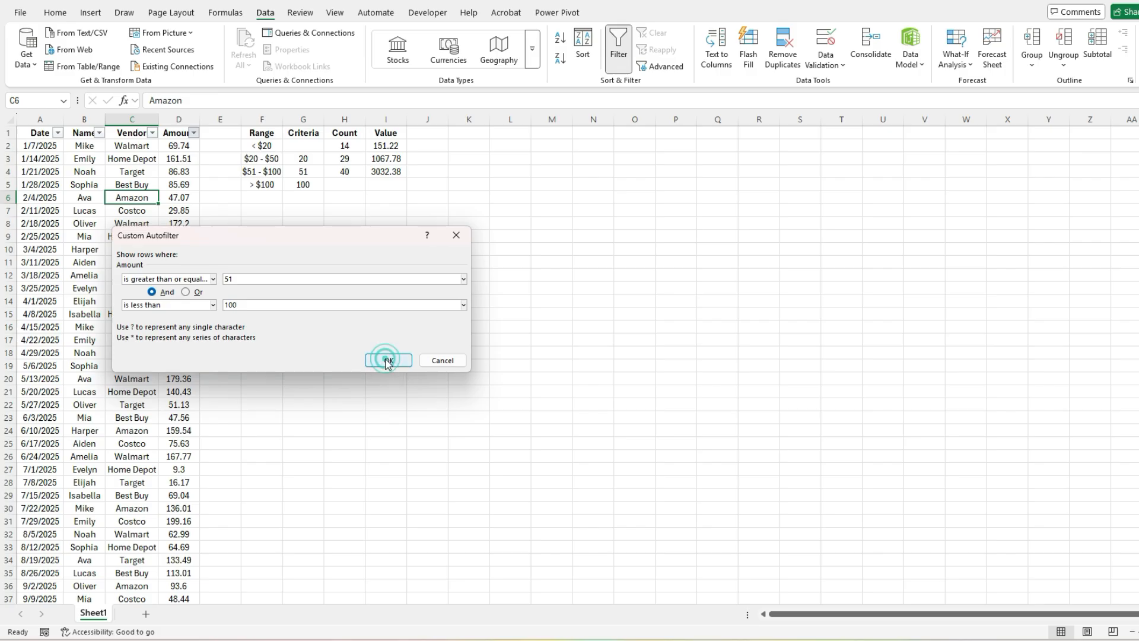
Select all filtered amounts to check their count and sum against the $51 - $100 row, and remove the filter from the data
left_click_drag(178, 146, 178, 168)
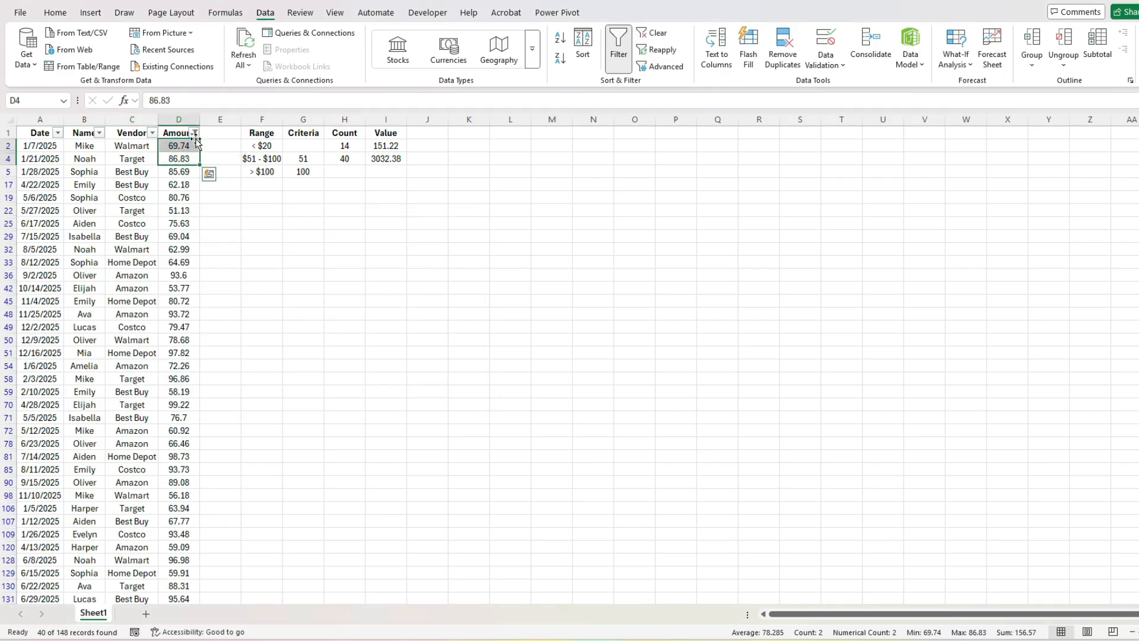
left_click(187, 145)
scroll(188, 145, "down", 6)
left_click(185, 415, "shift")
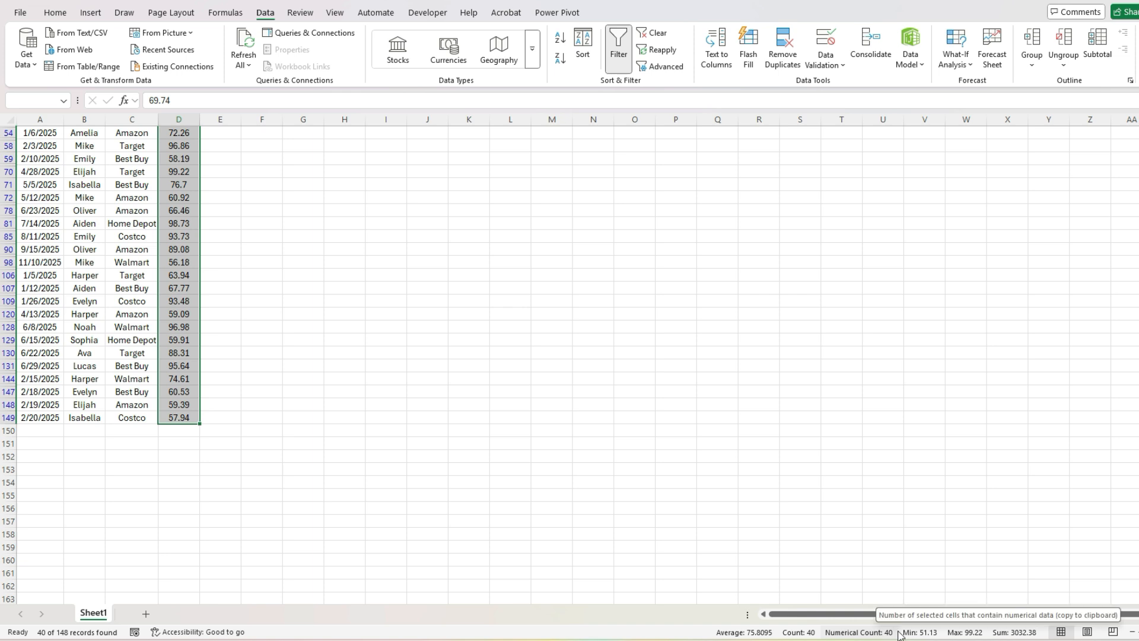
scroll(104, 201, "up", 6)
left_click(108, 209)
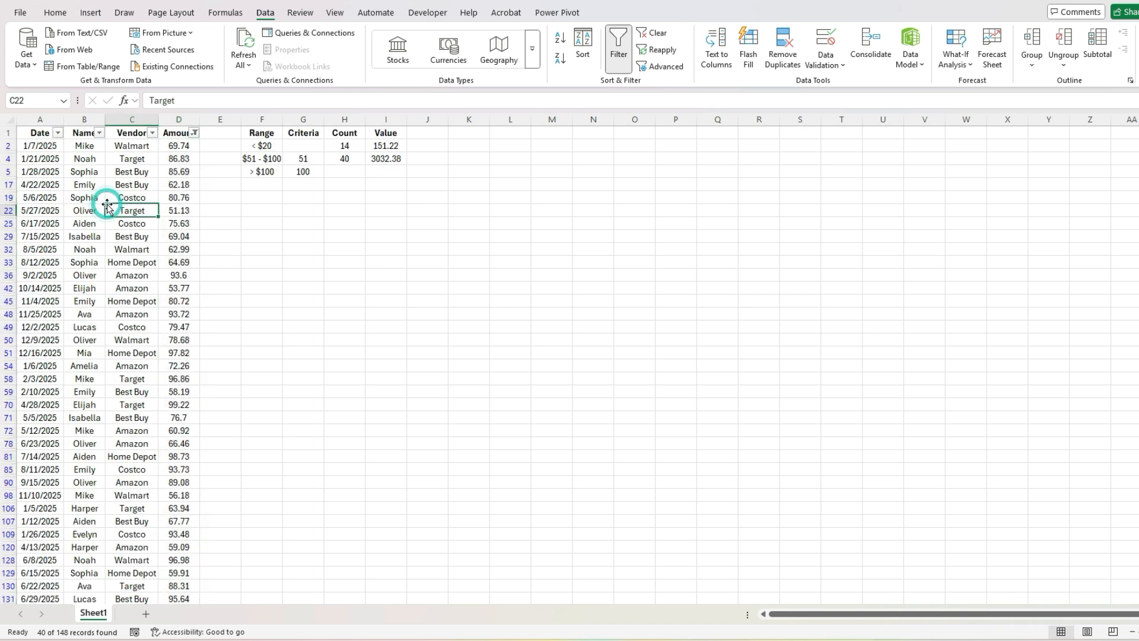
left_click(618, 46)
Change the last range label in F5 to >= $100
left_click(358, 172)
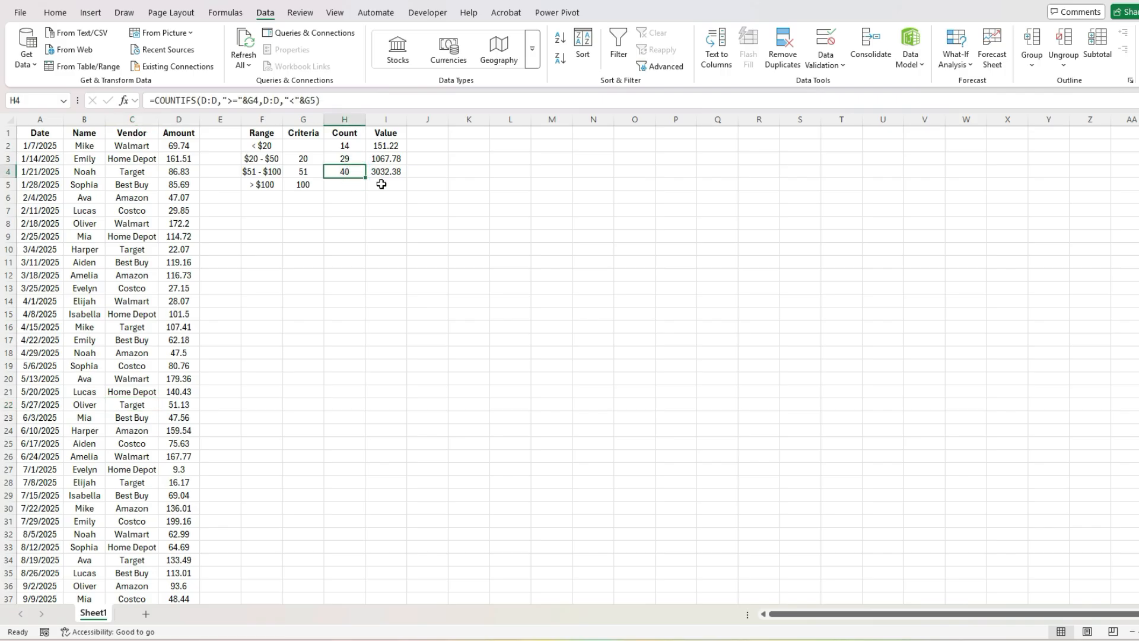
key("Return")
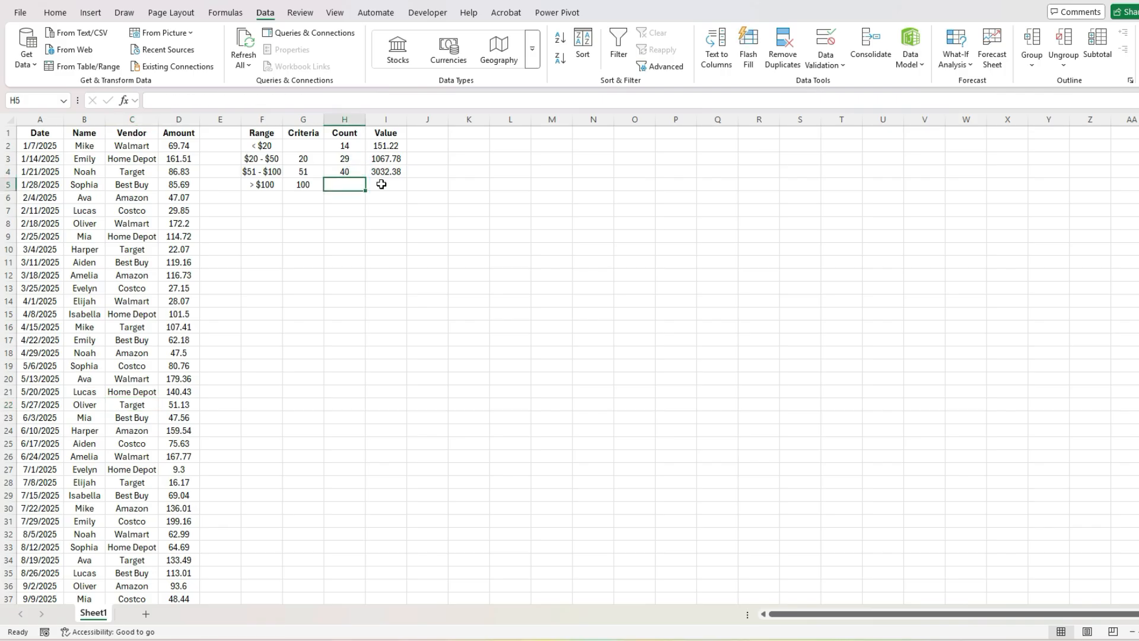
left_click(269, 187)
left_click(152, 100)
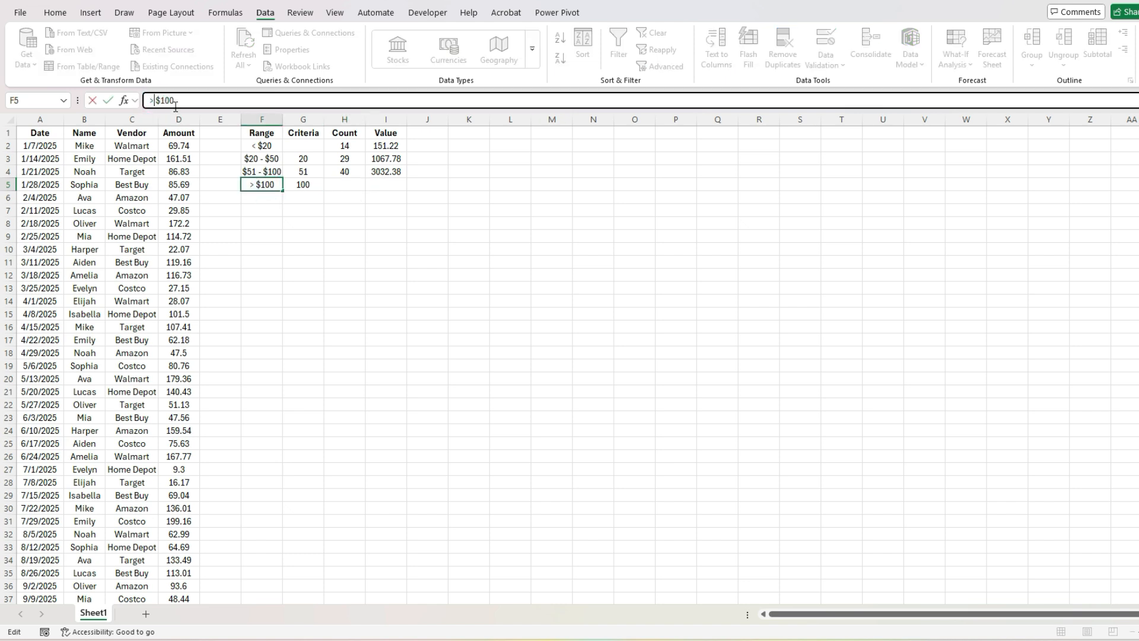
type("=")
key("Return")
key("Up")
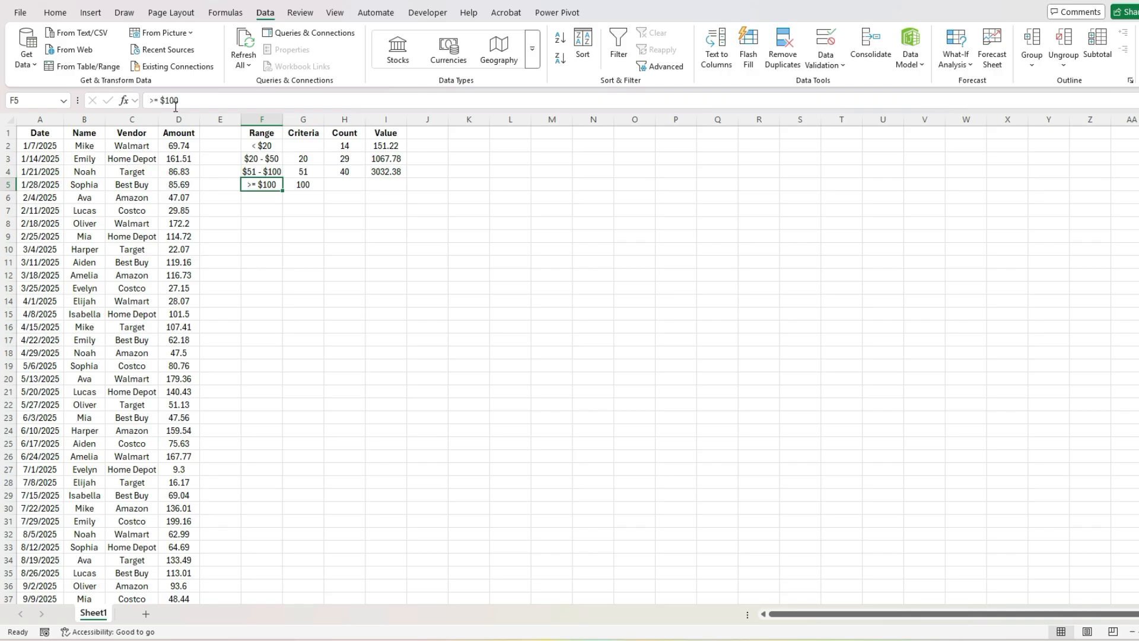
left_click(276, 170)
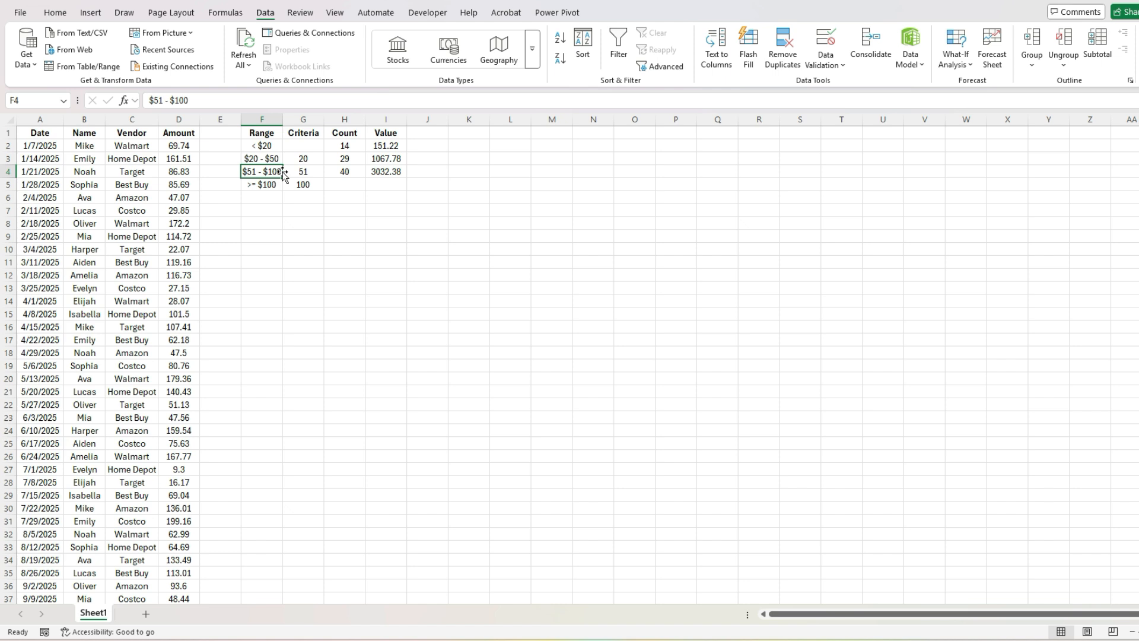
left_click(275, 184)
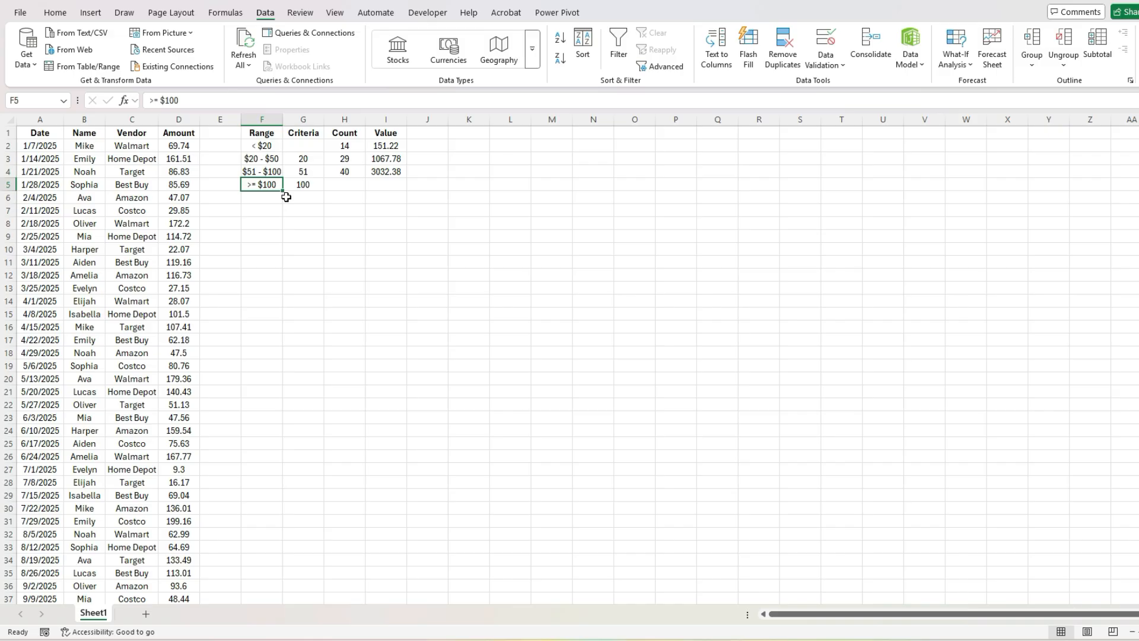
Enter =COUNTIF(D:D,">="&G5) in H5 to count the amounts of $100 or more
left_click(348, 184)
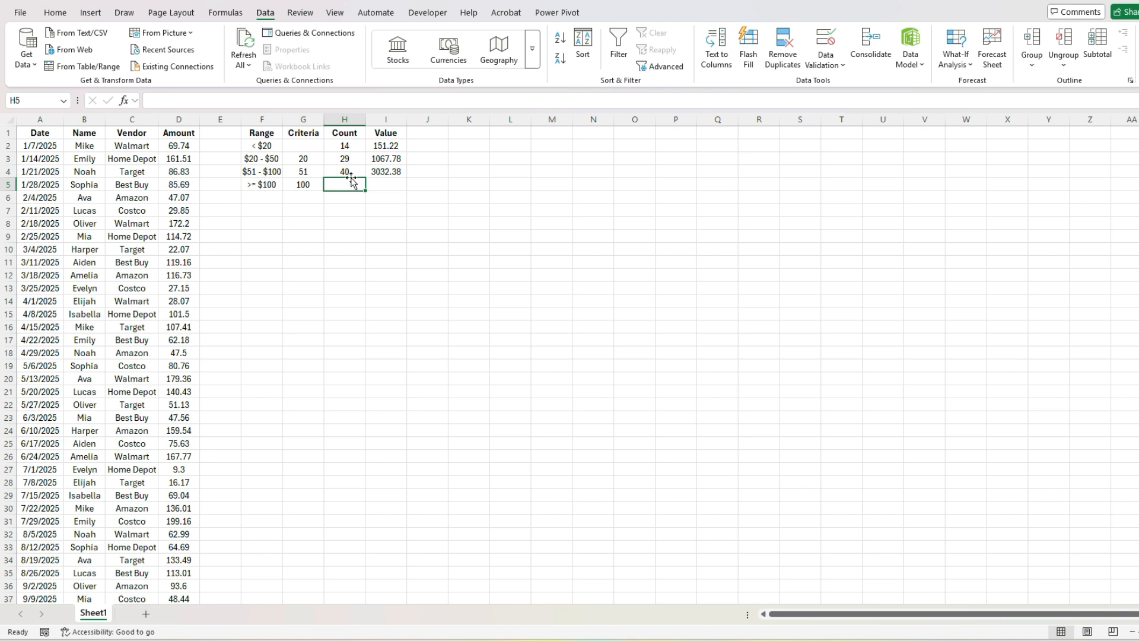
left_click(348, 171)
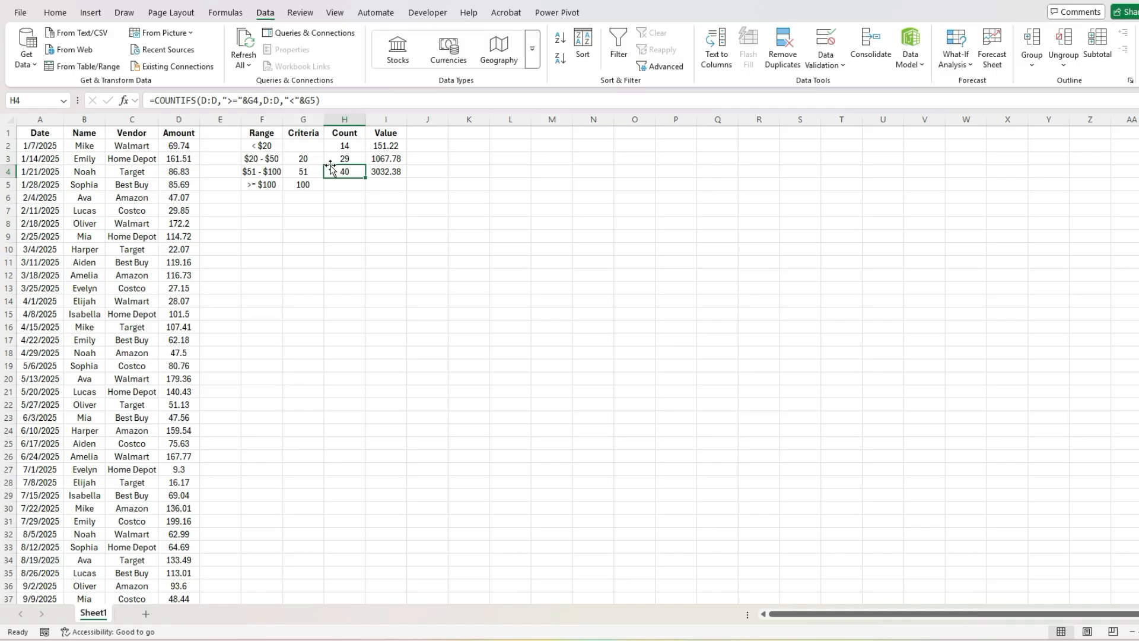
left_click(347, 184)
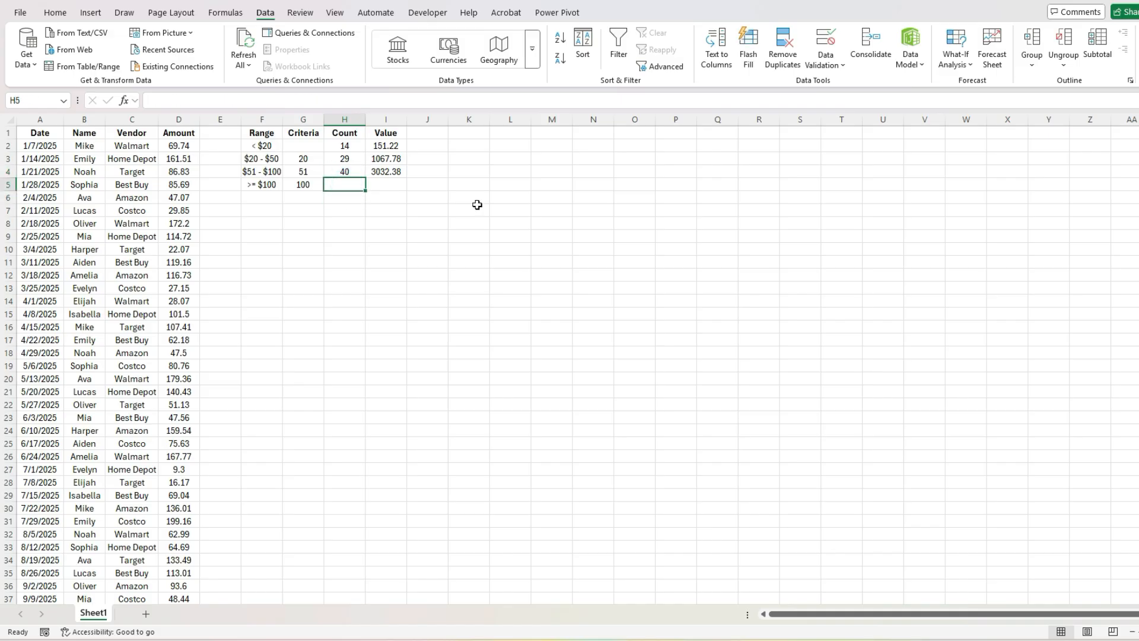
left_click(332, 107)
type("=")
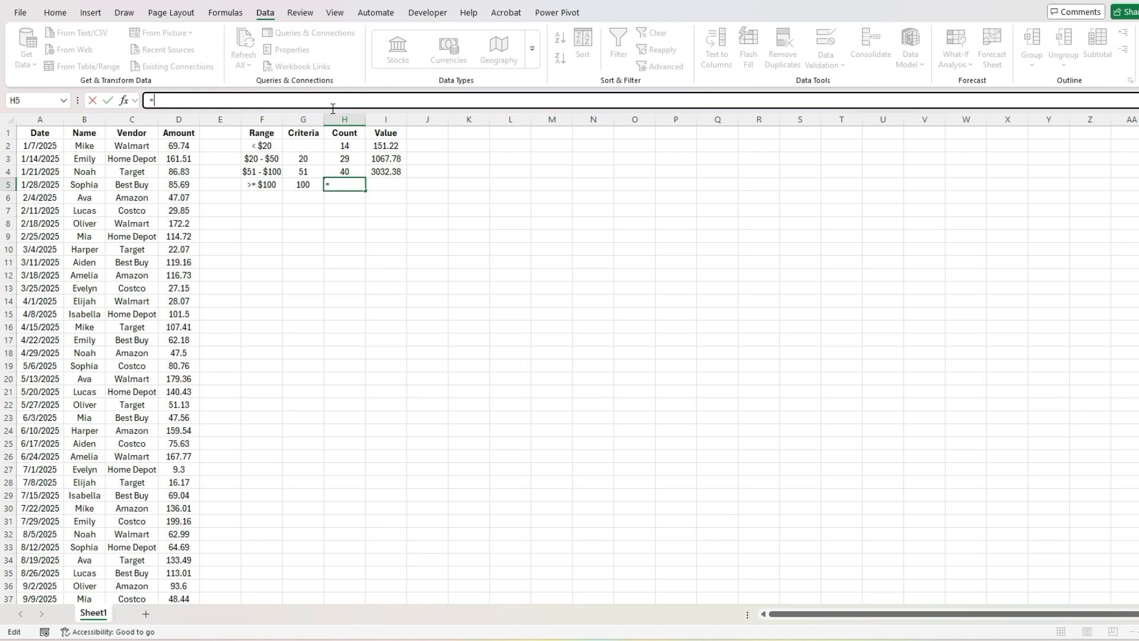
type("countif(")
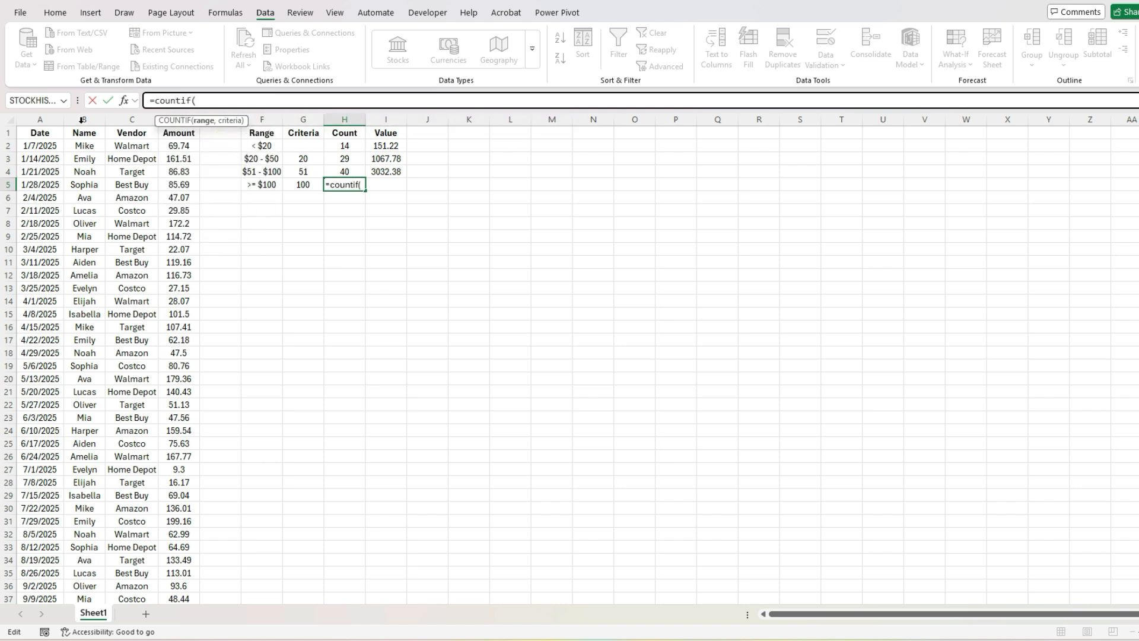
left_click(179, 110)
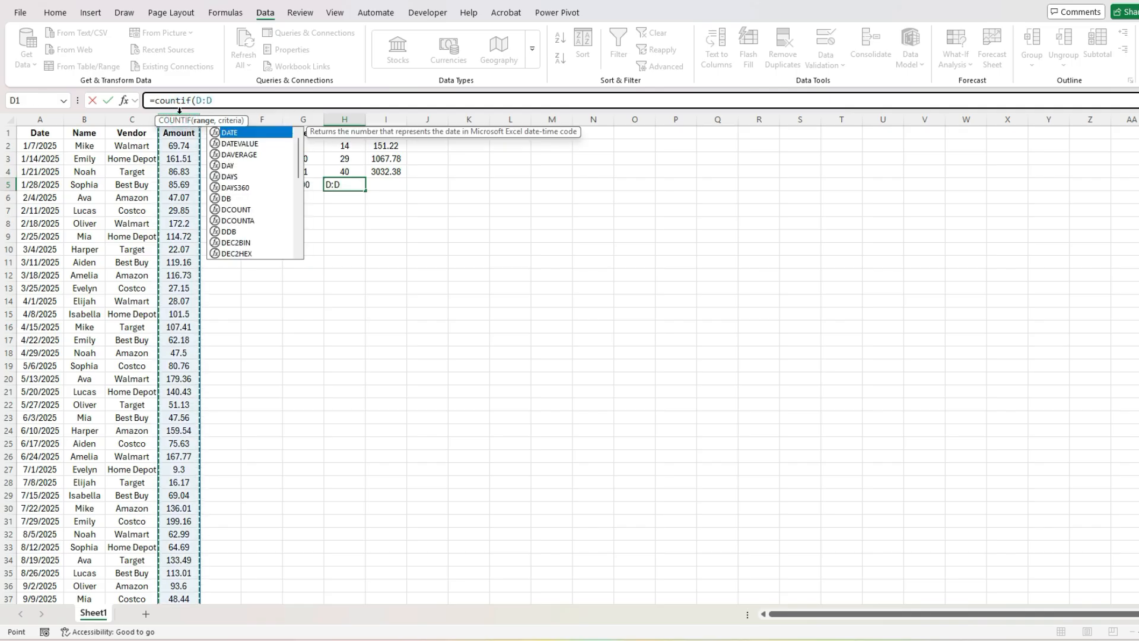
type(",")
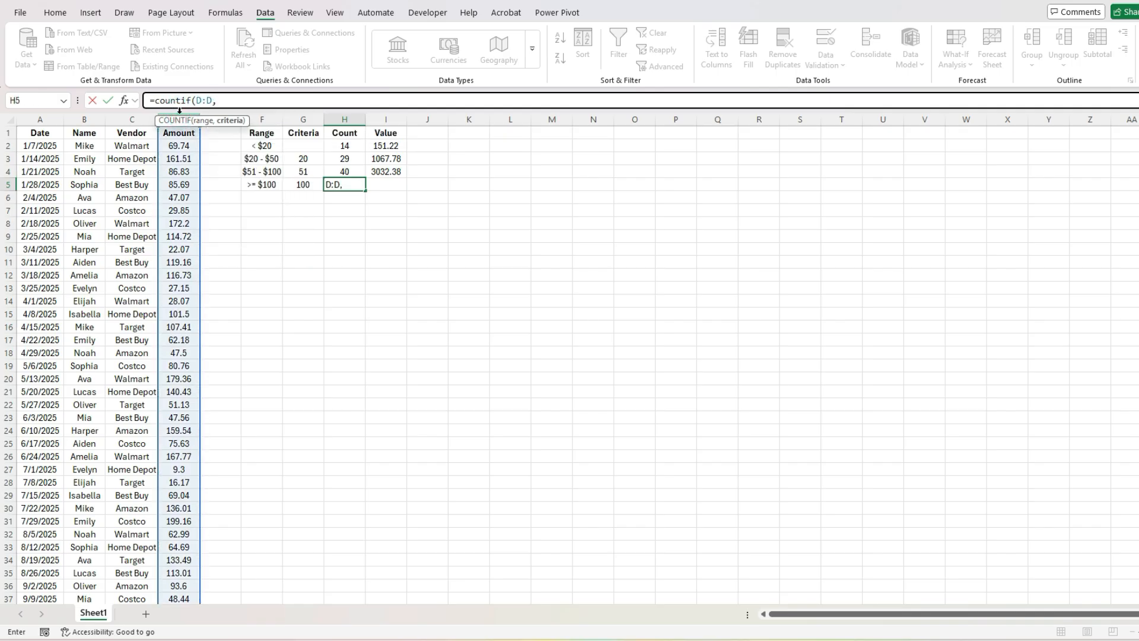
type("\">=\"&")
left_click(303, 185)
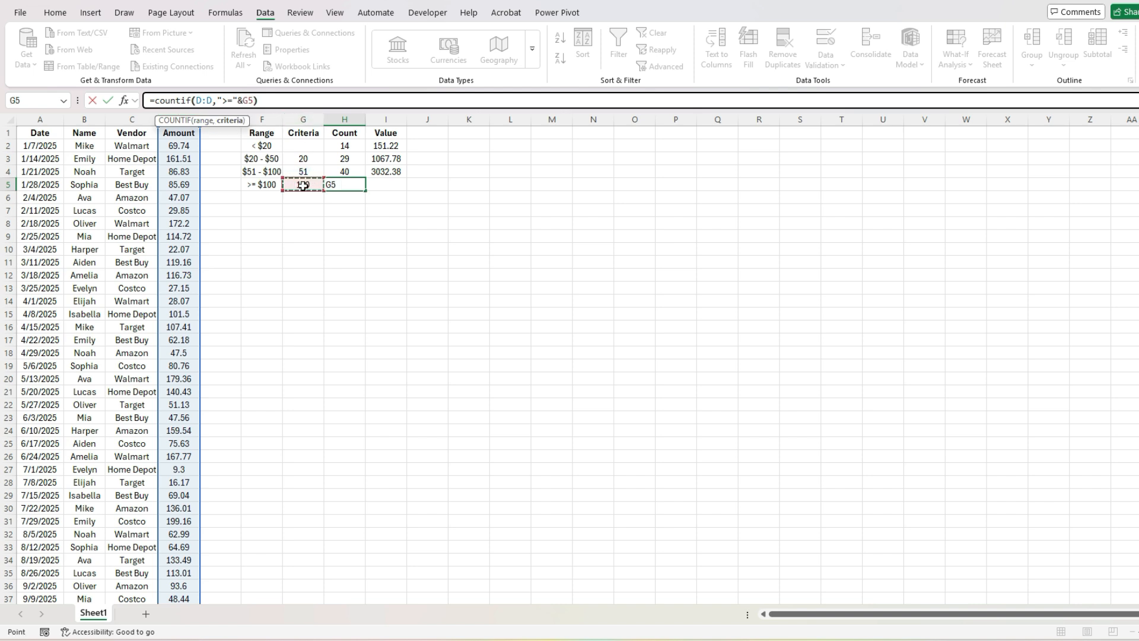
key("Return")
key("Up")
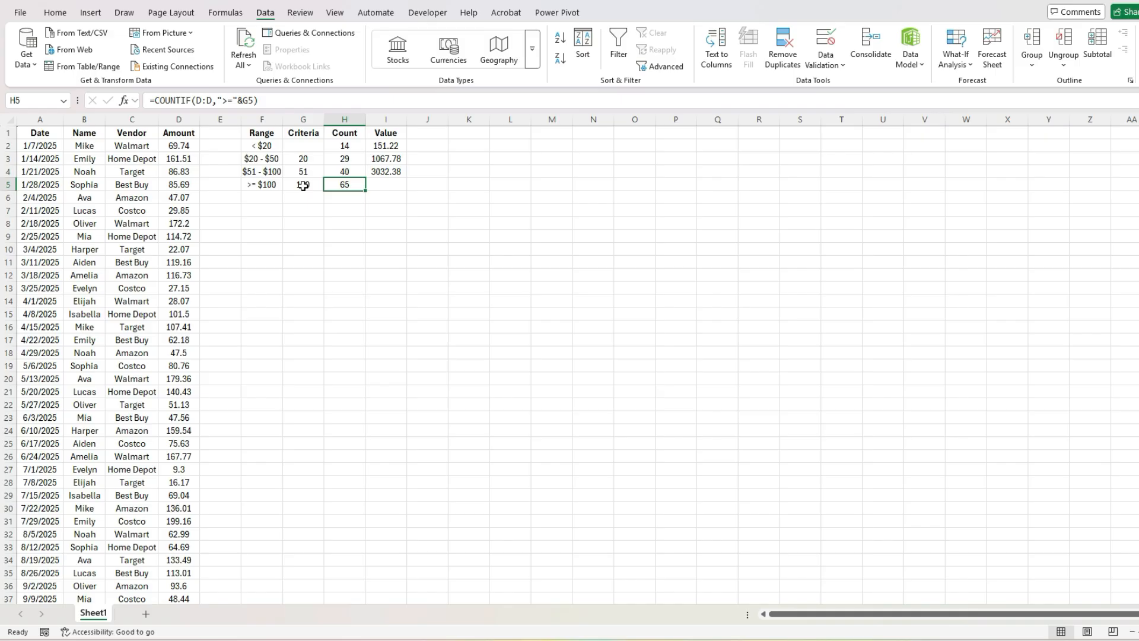
Copy the H5 formula text into I5 and change the function to SUMIF, giving =SUMIF(D:D,">="&G5)
triple_click(262, 98)
key("ctrl+c")
left_click(394, 186)
left_click(163, 101)
key("ctrl+v")
double_click(163, 101)
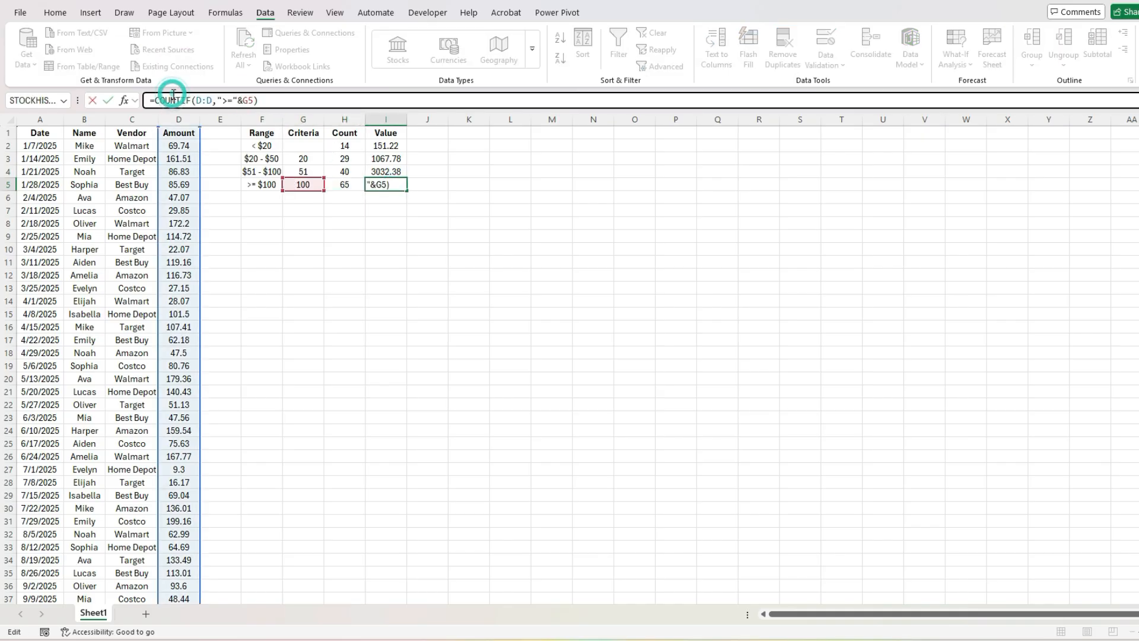
type("SUMIF")
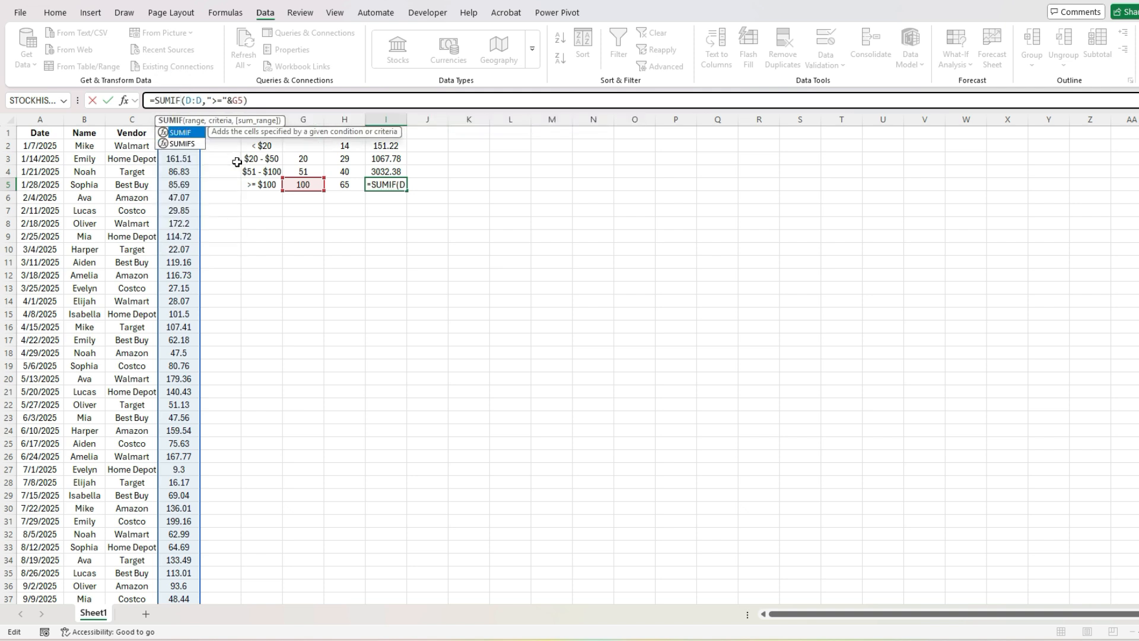
key("Return")
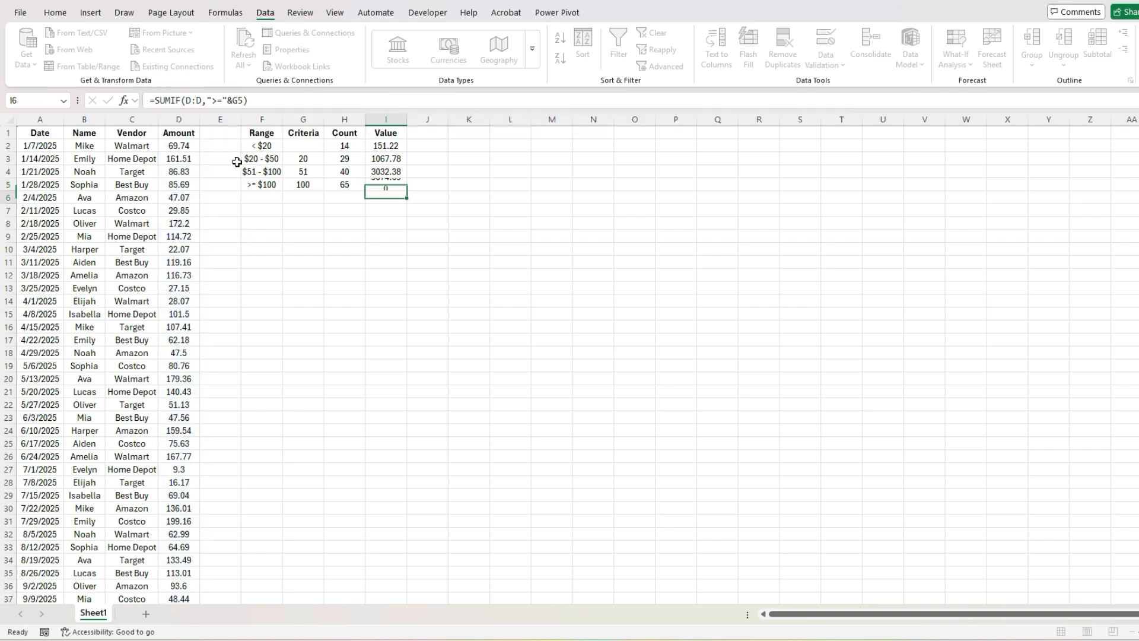
key("Up")
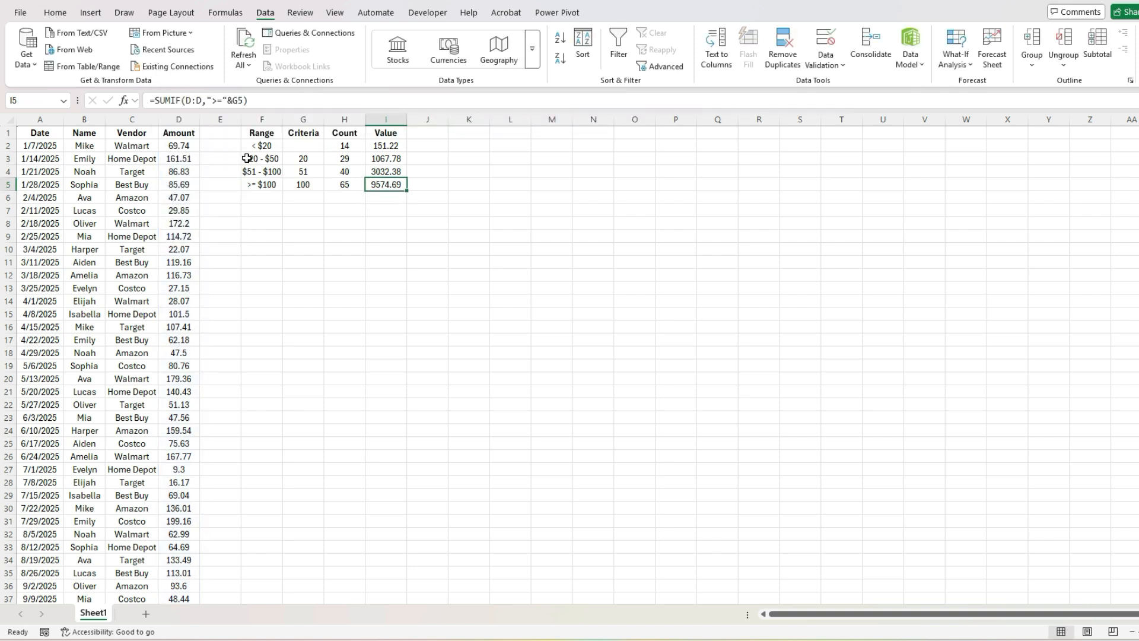
Turn on filtering for the transaction data and filter the Amount column to values greater than or equal to 100
left_click(182, 193)
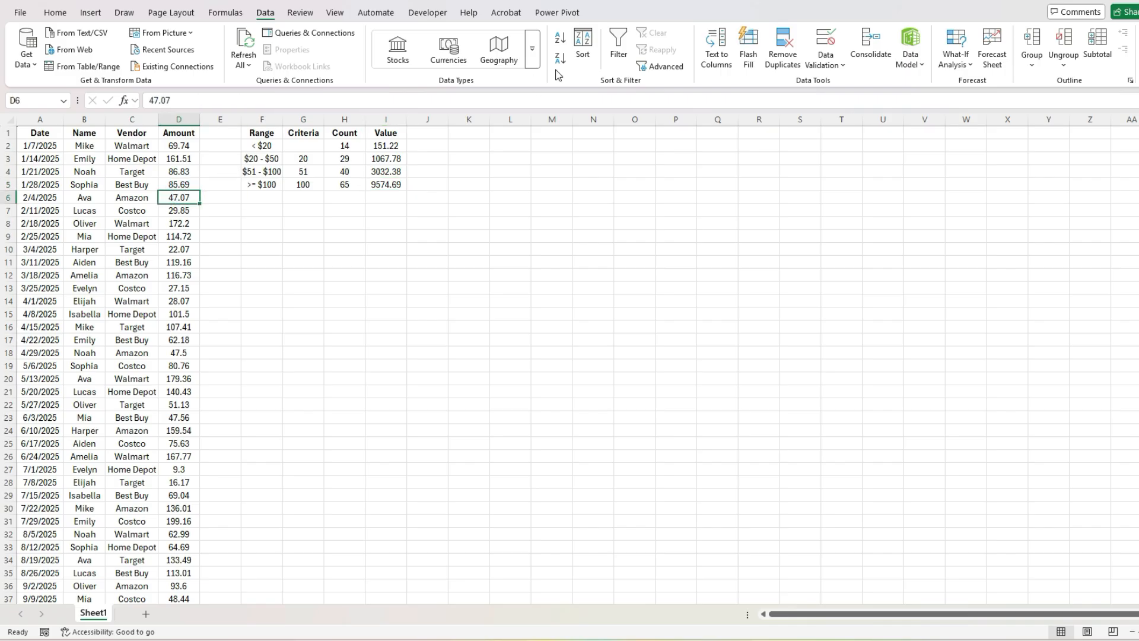
key("ctrl+shift+l")
left_click(194, 133)
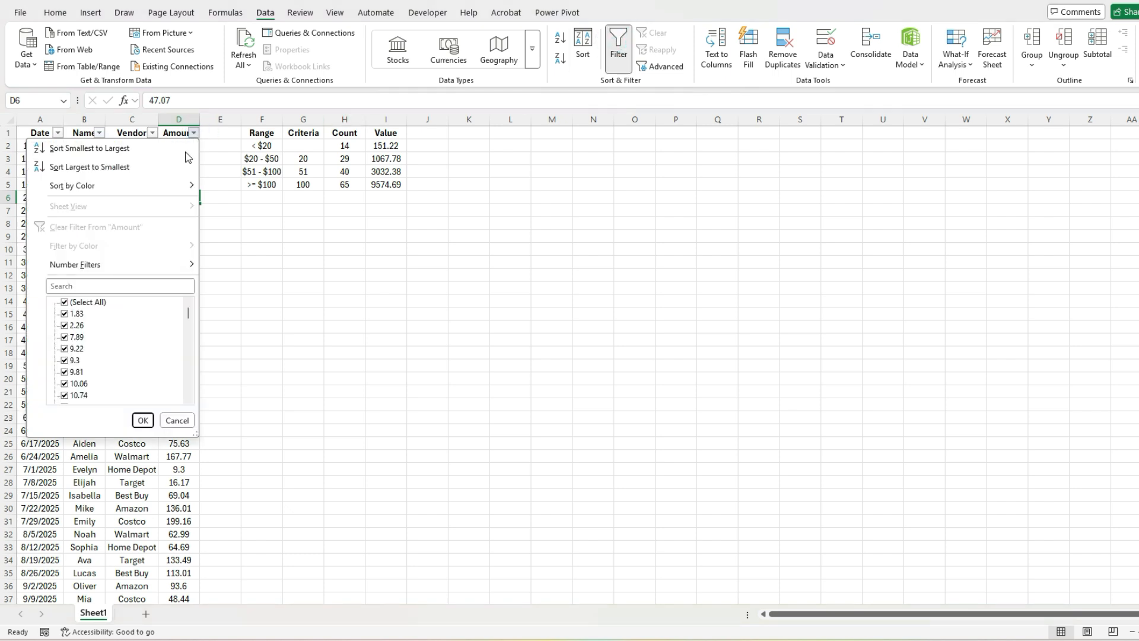
mouse_move(136, 262)
left_click(283, 324)
type("100")
key("Return")
Select all filtered amounts from D3 to D146 and check their count and sum against the >= $100 row
left_click(189, 149)
scroll(201, 356, "down", 6)
scroll(202, 432, "down", 6)
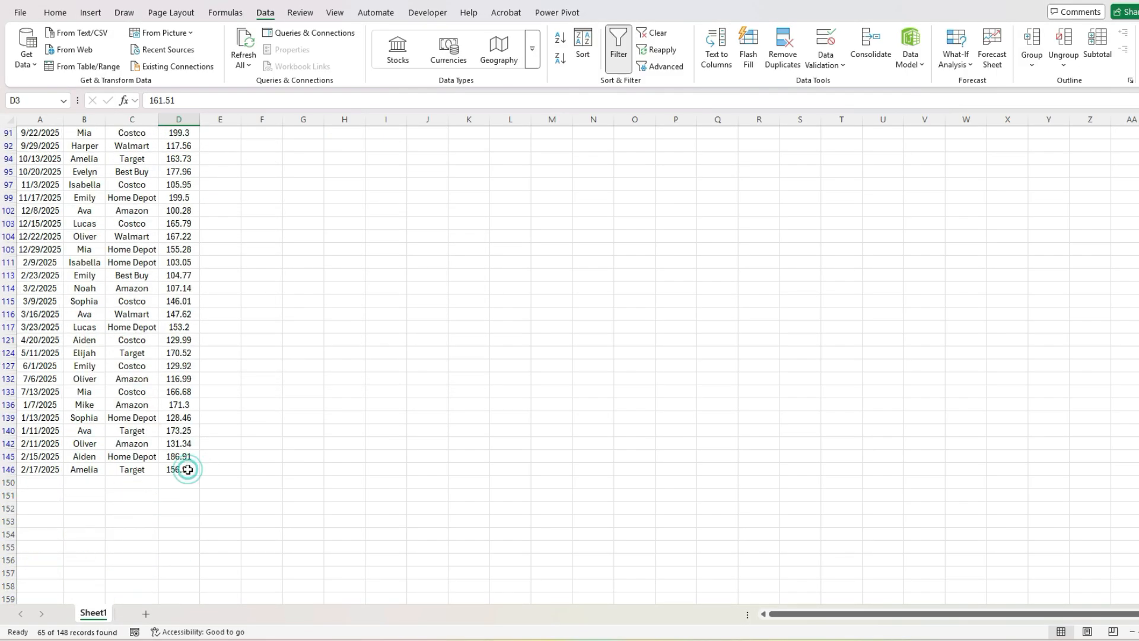
left_click(186, 469, "shift")
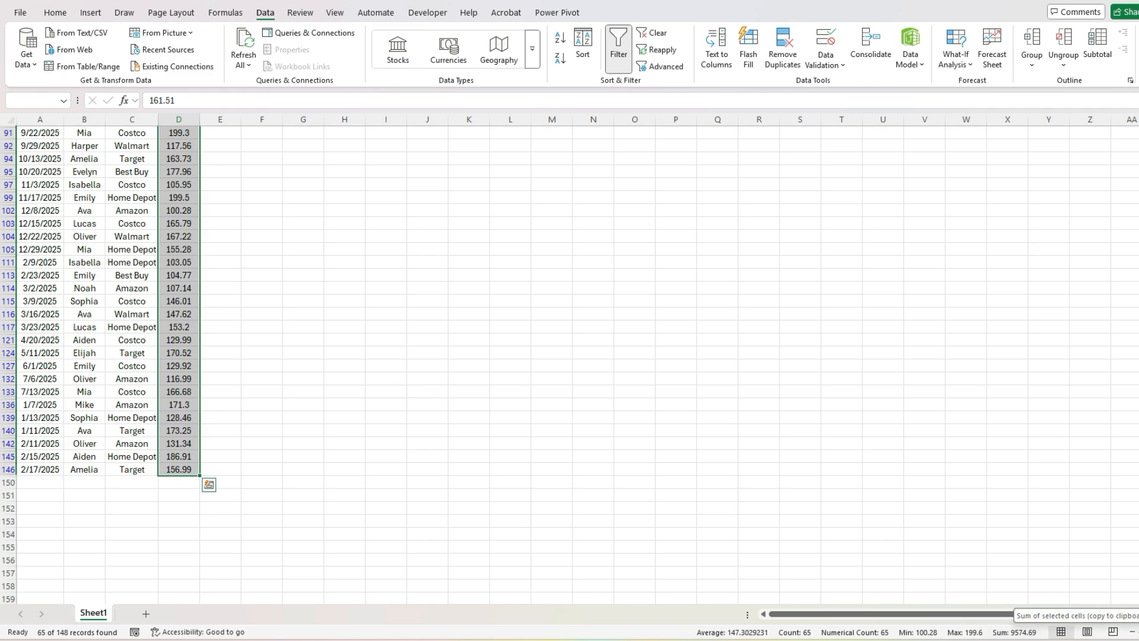
scroll(114, 208, "up", 7)
scroll(115, 208, "up", 6)
left_click(86, 185)
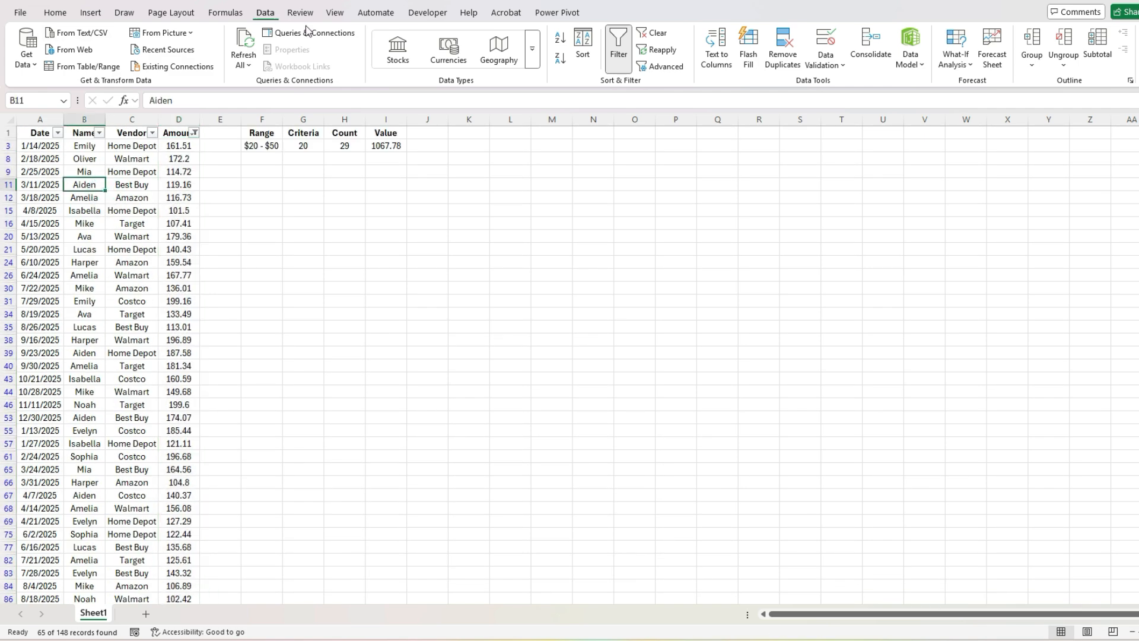
Turn off filtering for the transaction data and total the Value column in I7 with =SUM(I2:I6)
left_click(606, 54)
left_click(379, 184)
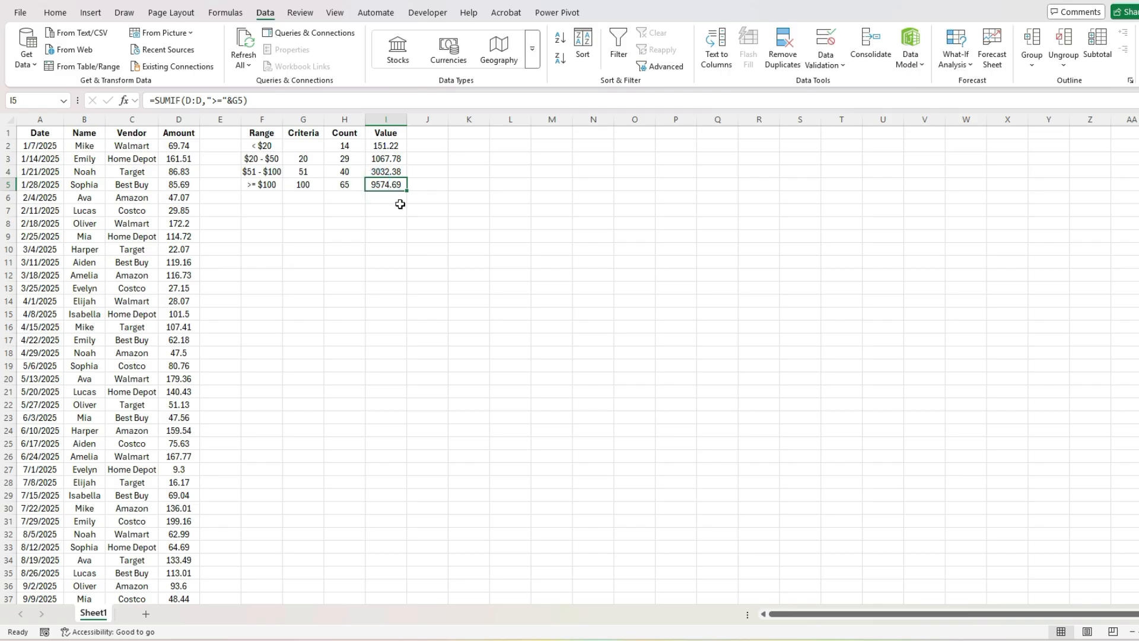
left_click(384, 210)
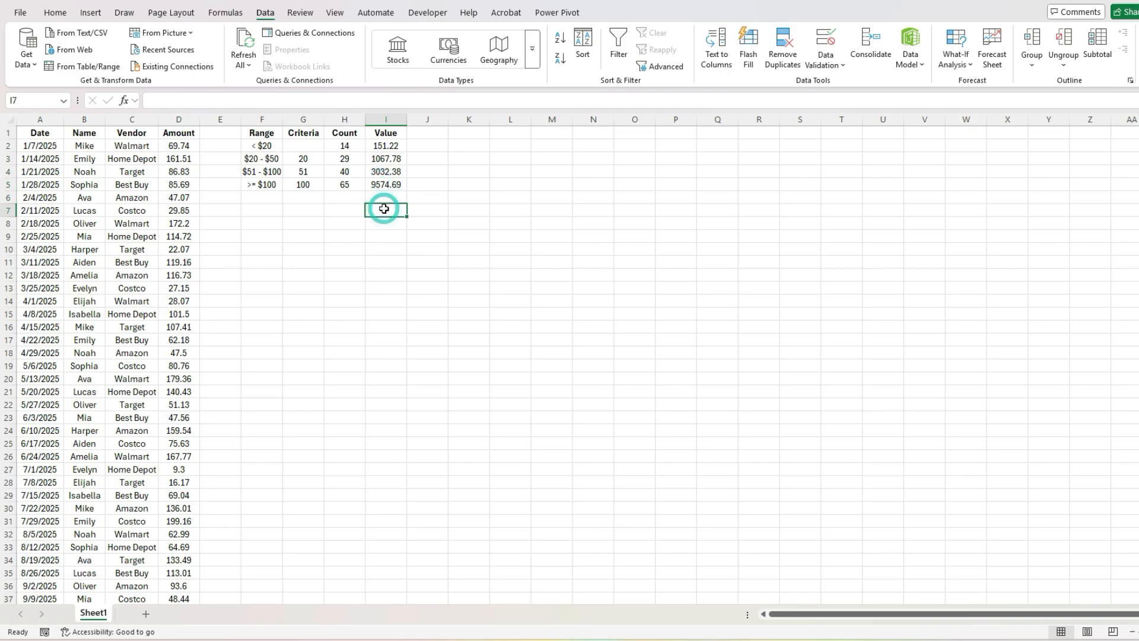
left_click(52, 17)
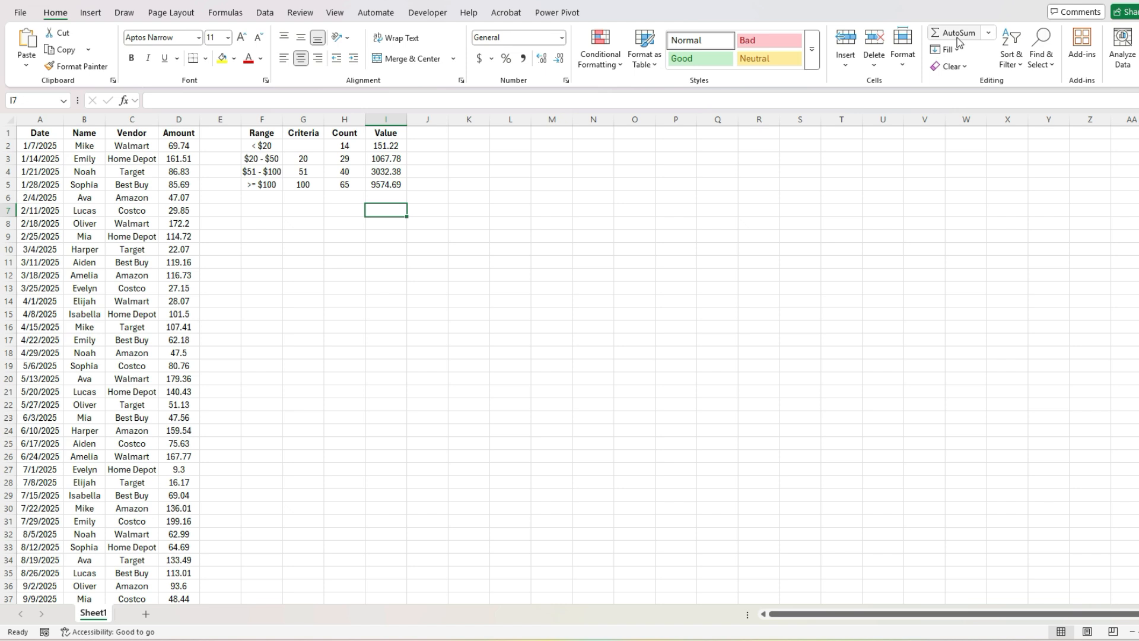
left_click(957, 37)
left_click(957, 37)
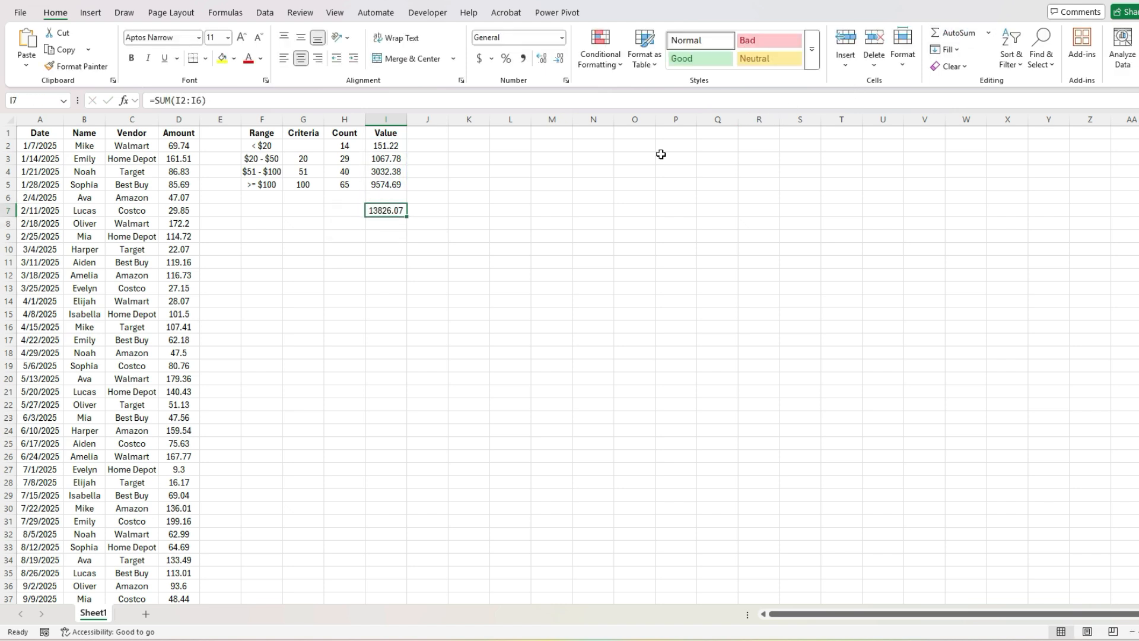
Format the whole Value column in comma style with no decimal places
left_click(389, 120)
left_click(523, 58)
left_click(558, 58)
left_click(559, 58)
Total the Count column in H7 with =SUM(H2:H6)
left_click(345, 210)
left_click(956, 33)
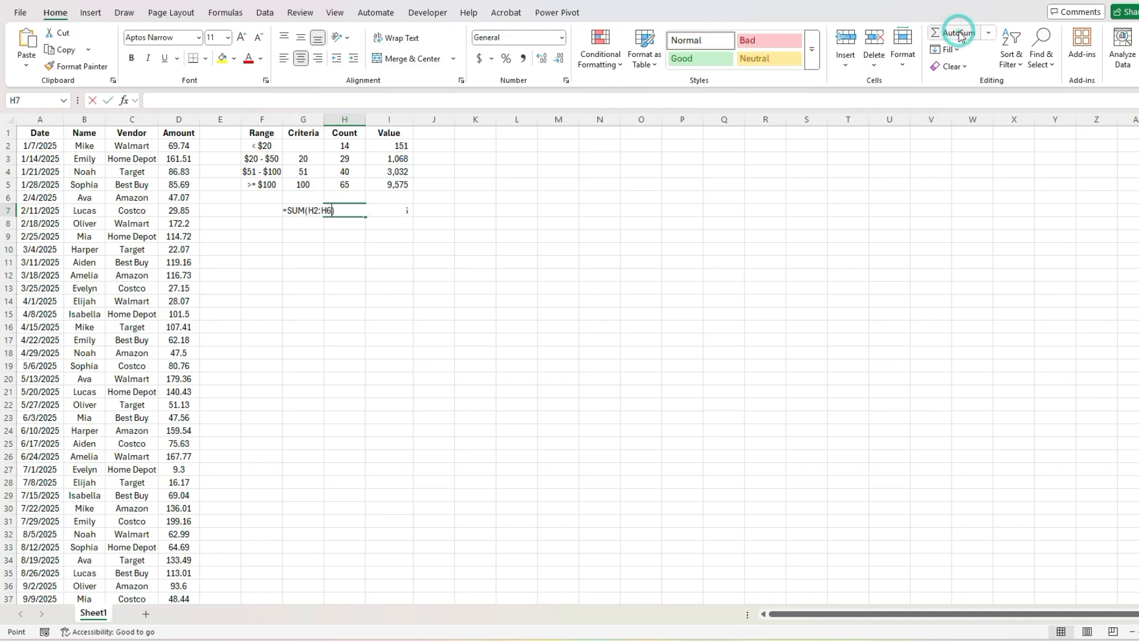
key("Return")
key("Up")
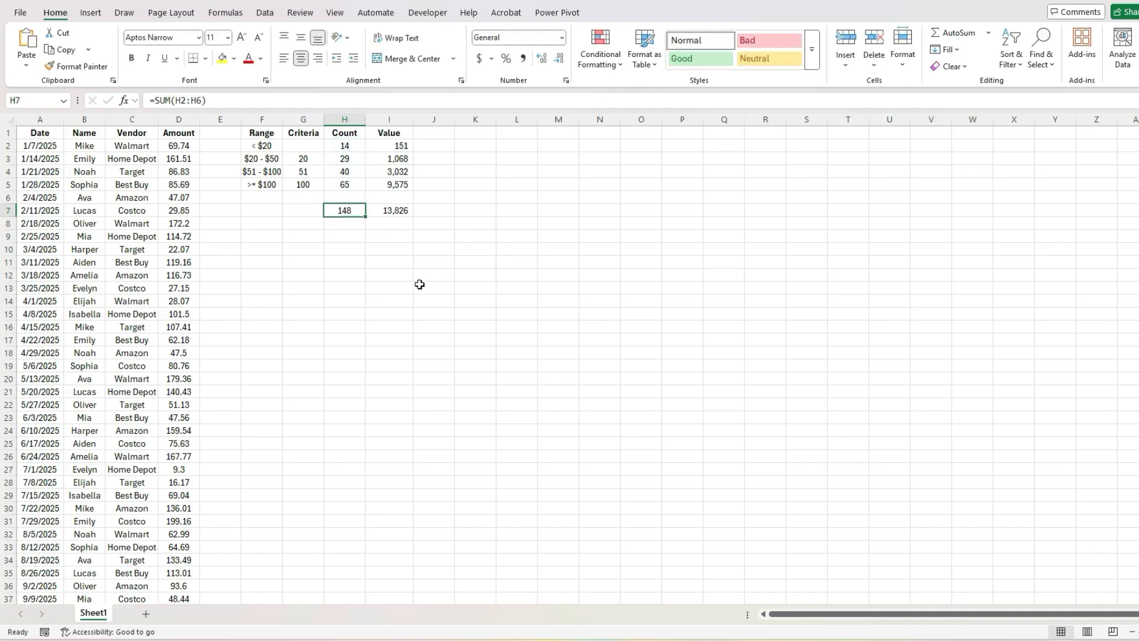
Check the sum of the entire Amount column against the Value total, and format I7 in comma style with two decimals
key("Right")
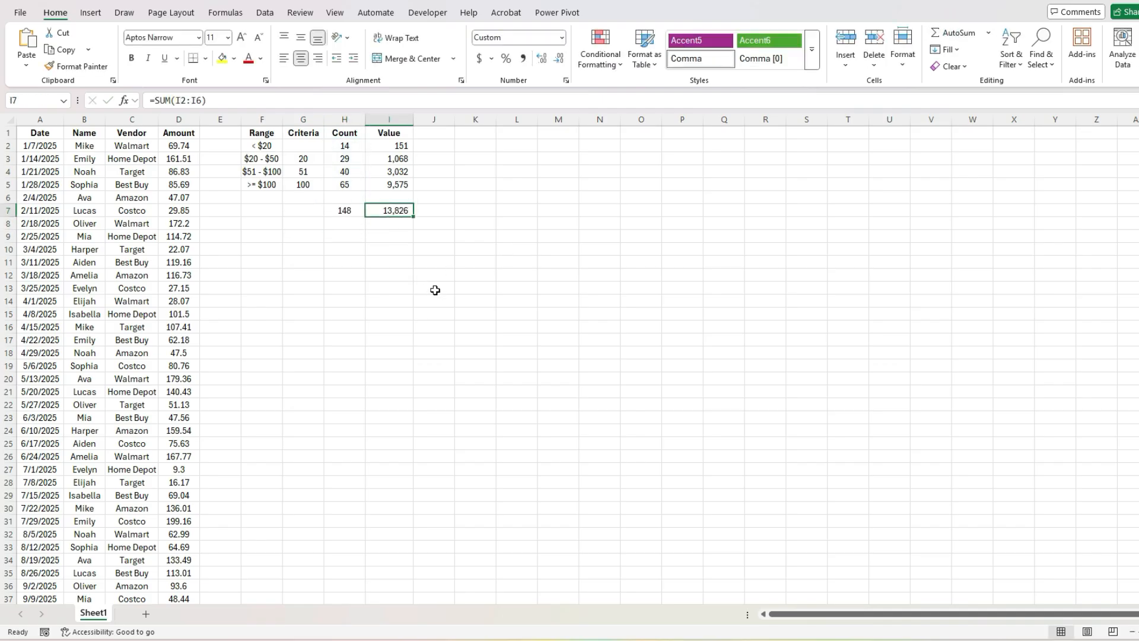
left_click(185, 120)
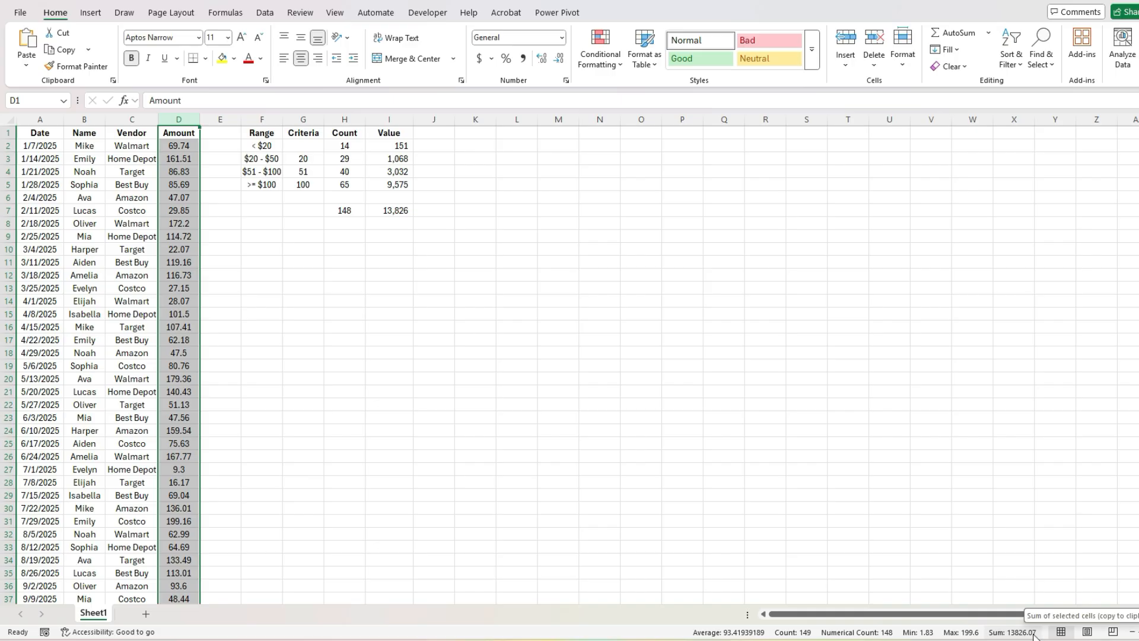
left_click(389, 213)
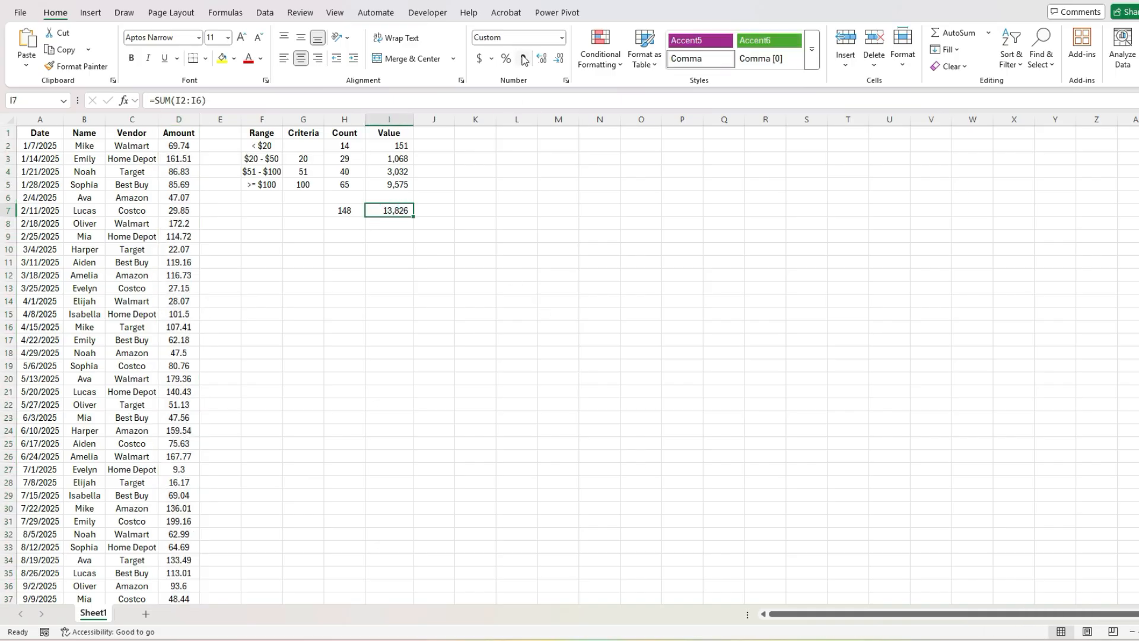
left_click(524, 60)
Review the formulas behind the < $20 and $20 - $50 counts in H2 and H3
left_click(351, 147)
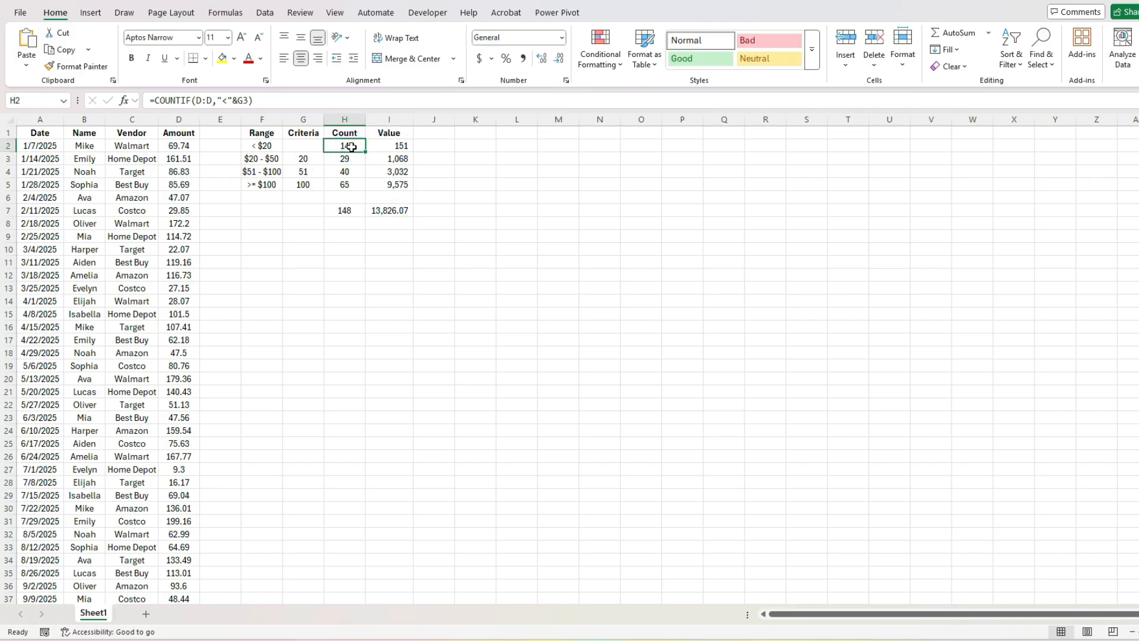
left_click(351, 162)
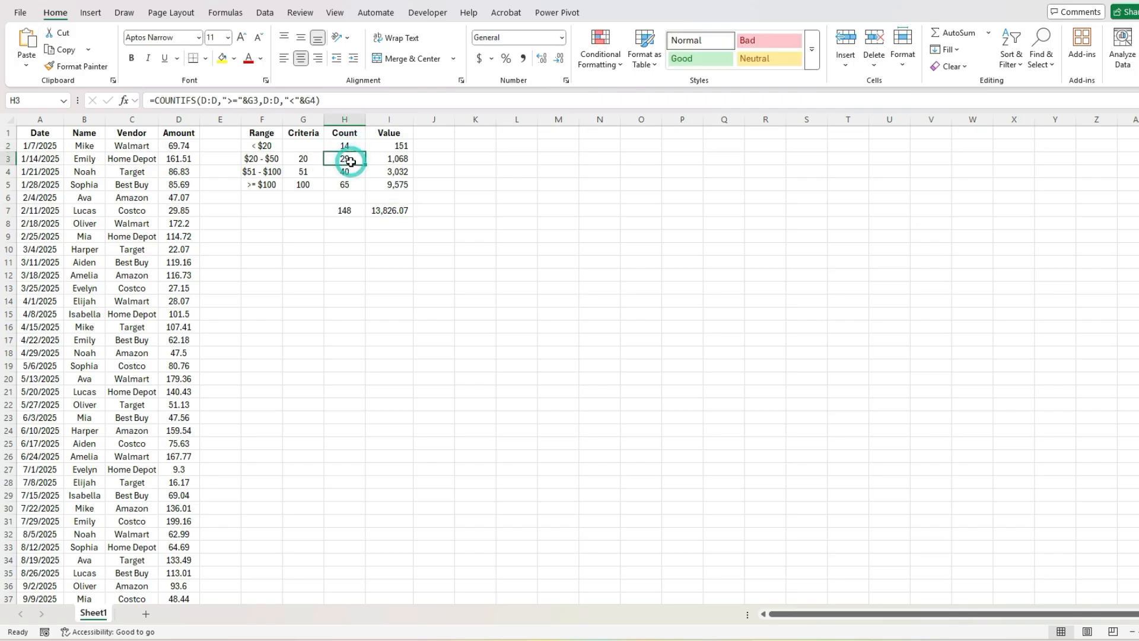